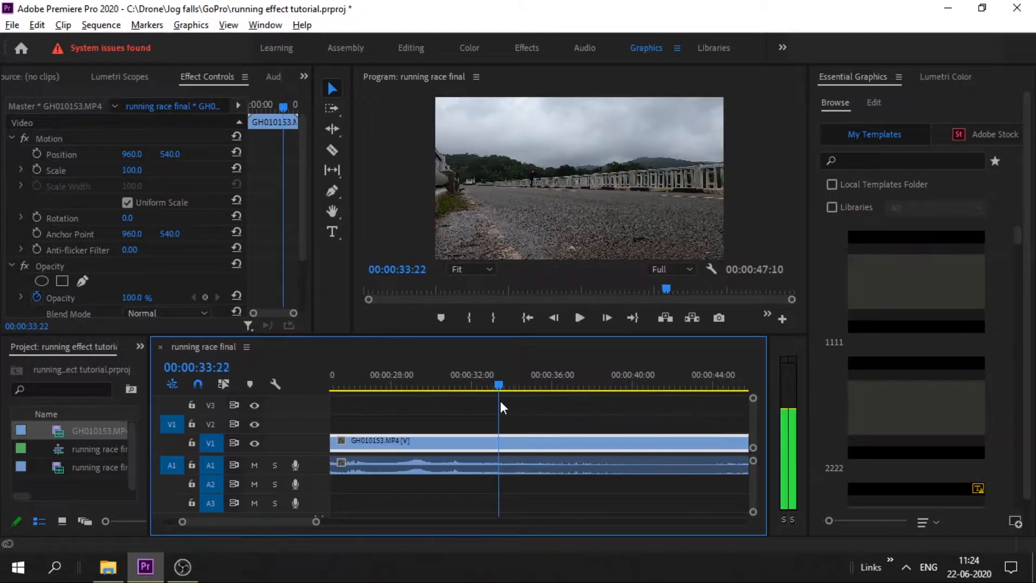
Trim the GH010153.MP4 footage to the running section, deleting the unwanted trailing segment with its audio
drag(500, 400, 458, 399)
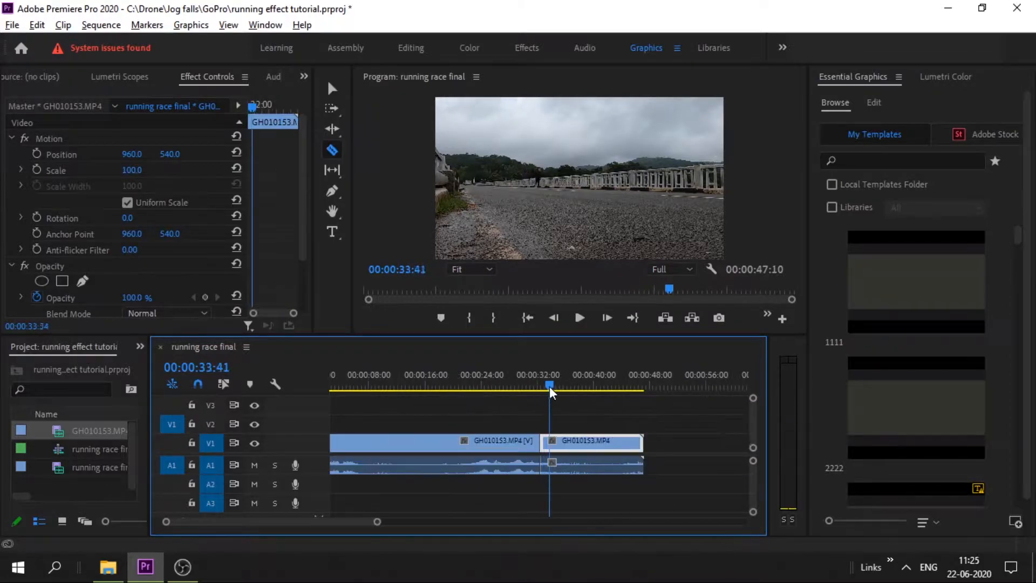
drag(549, 387, 570, 394)
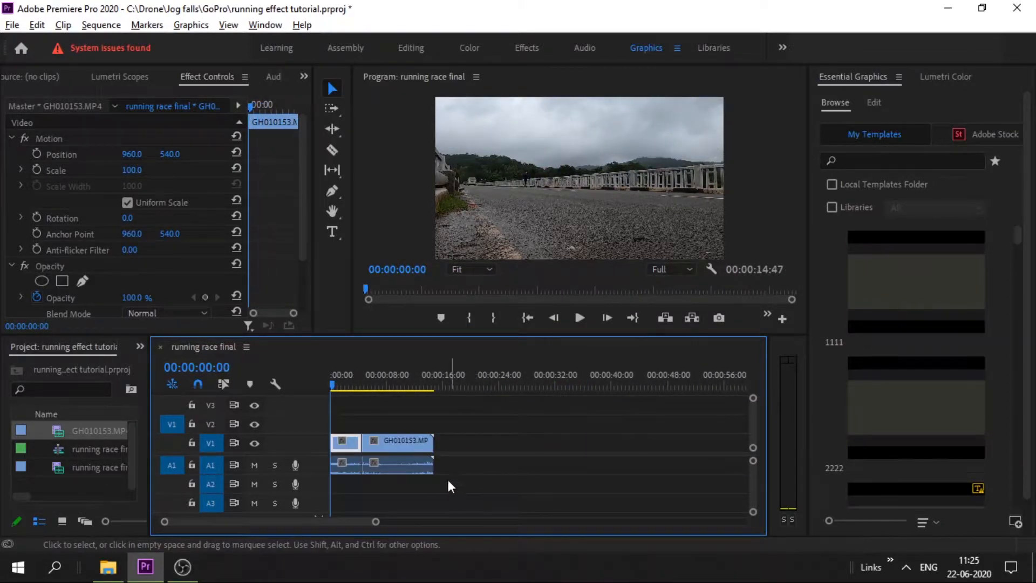
drag(441, 501, 346, 410)
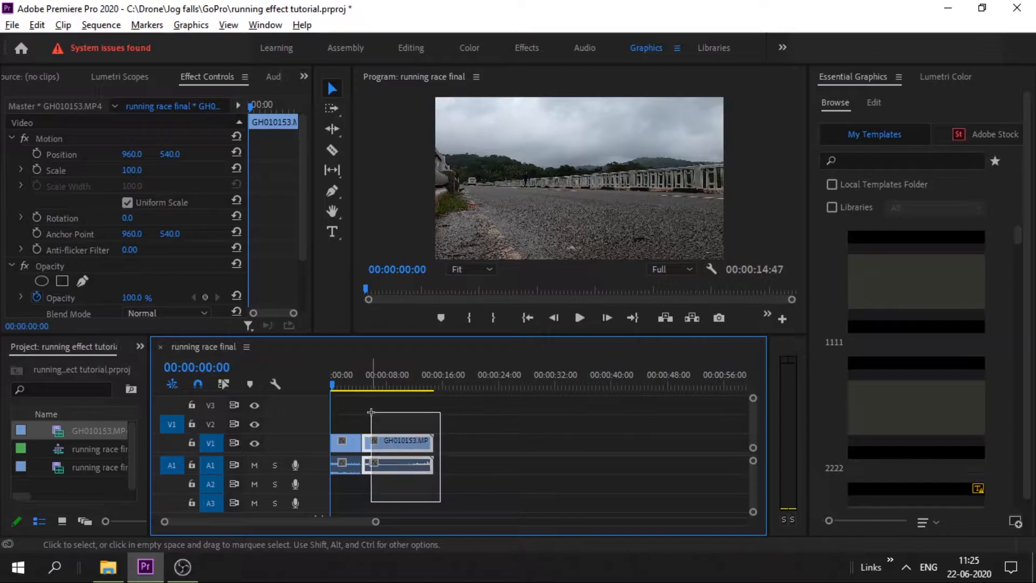
key(Delete)
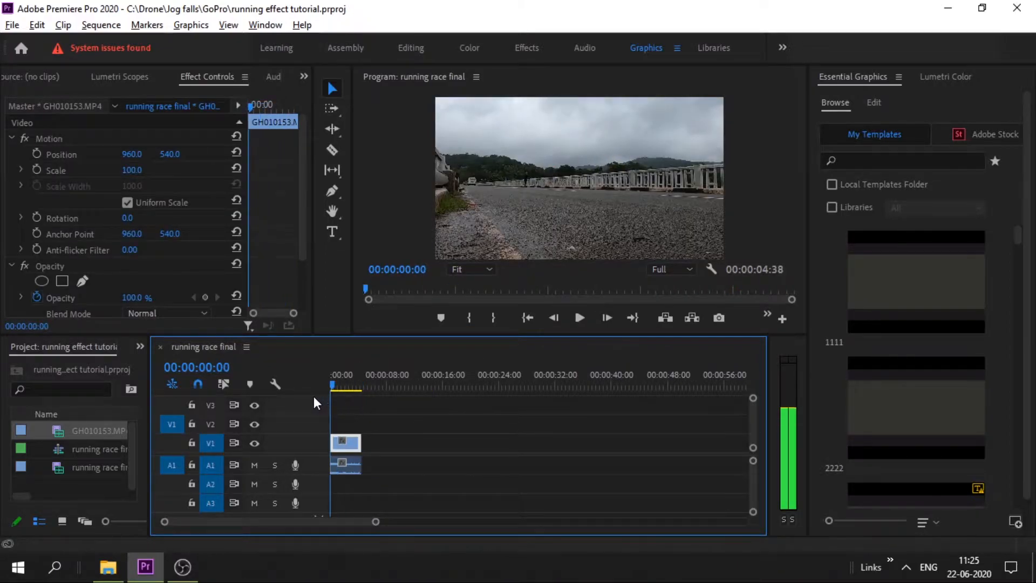
drag(332, 395, 361, 397)
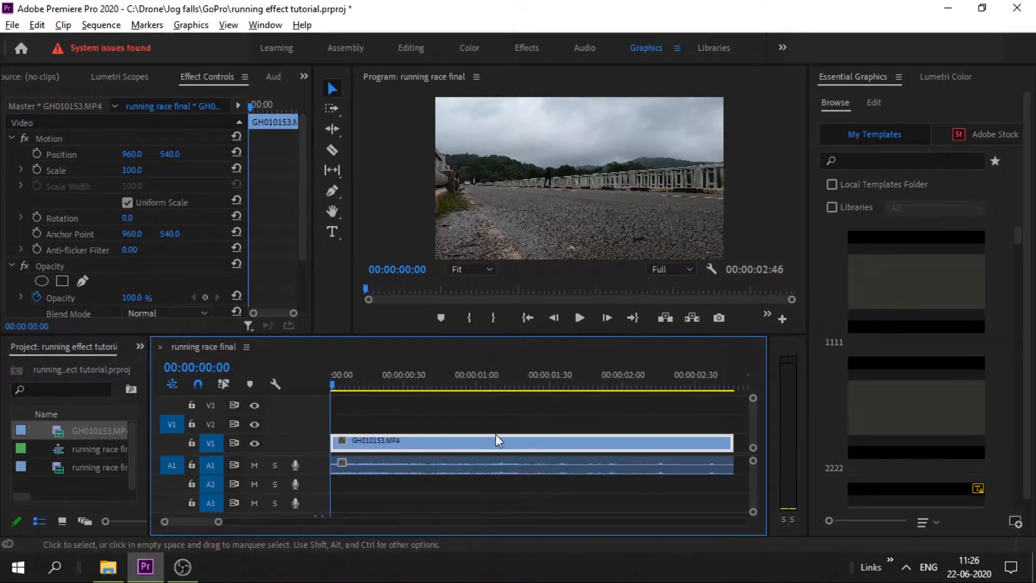
Save the project and slow the running clip down to 50% speed
key(ctrl+s)
drag(334, 382, 263, 380)
right_click(449, 441)
click(492, 444)
text(50)
key(Return)
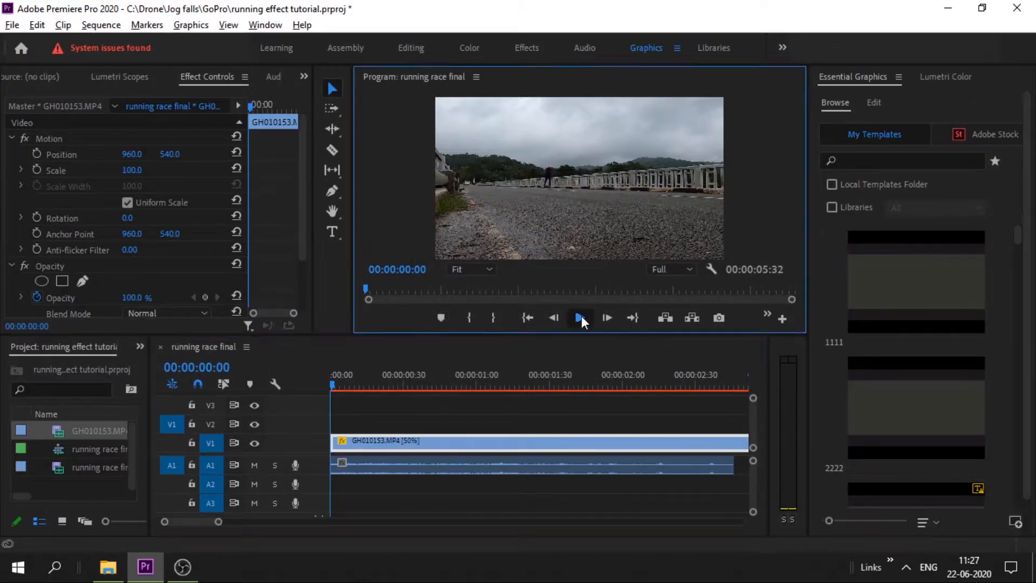
Play back the slowed clip and delete its leftover audio segment from track A1
click(580, 316)
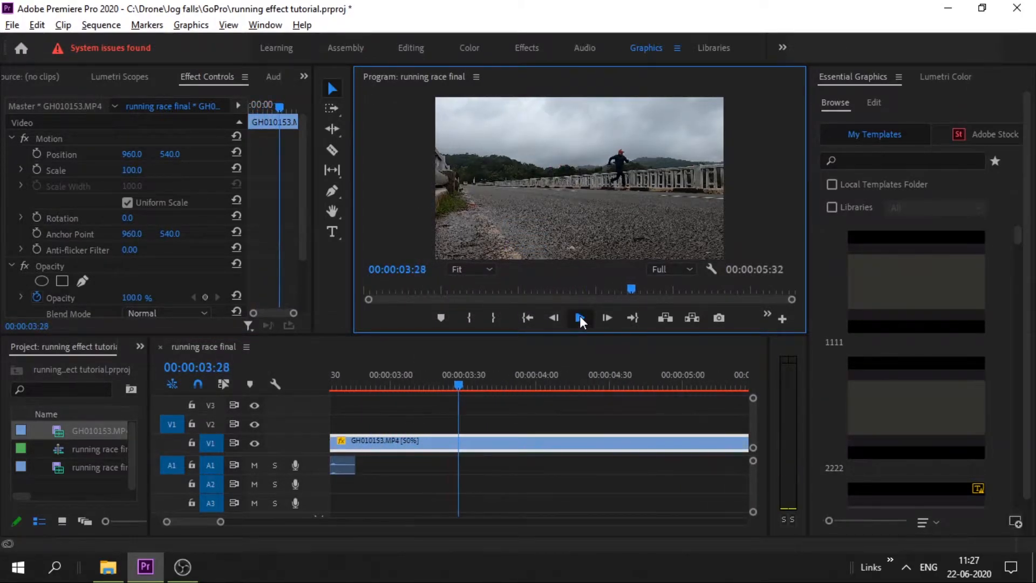
click(579, 317)
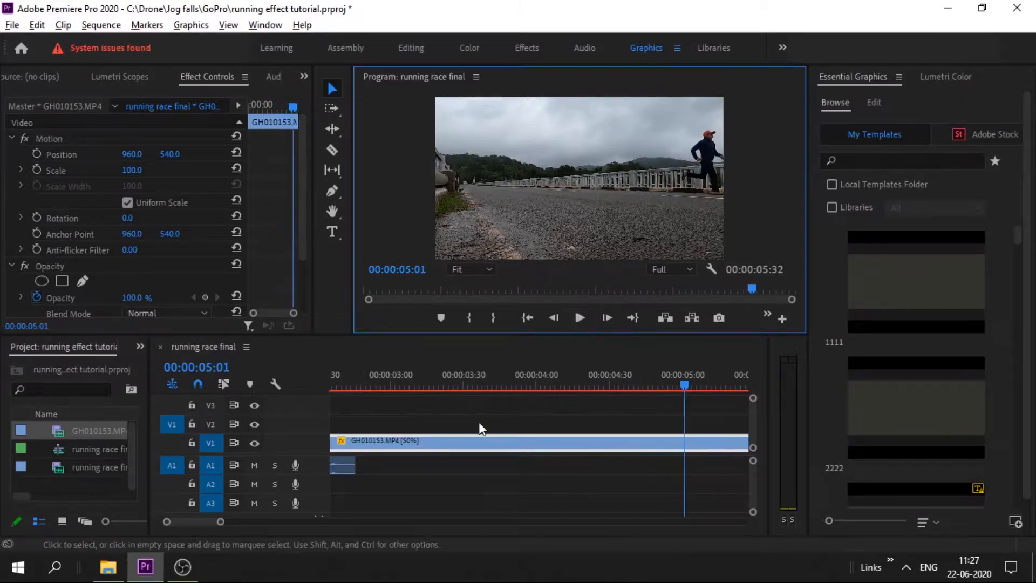
click(341, 471)
key(Delete)
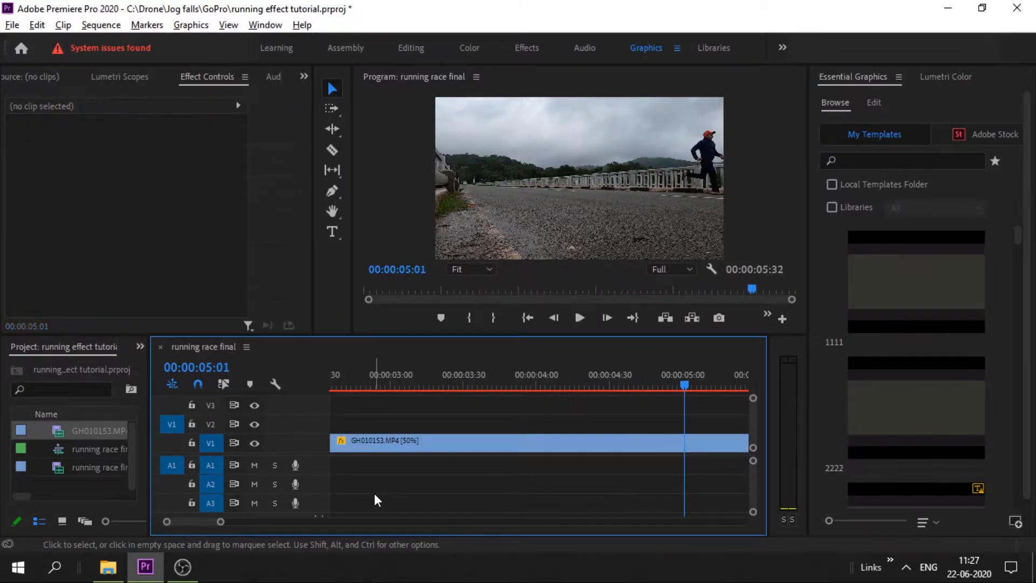
Split the clip at 00:00:03:22 and again one frame on at 00:00:03:23 to isolate a single frame
drag(219, 523, 210, 523)
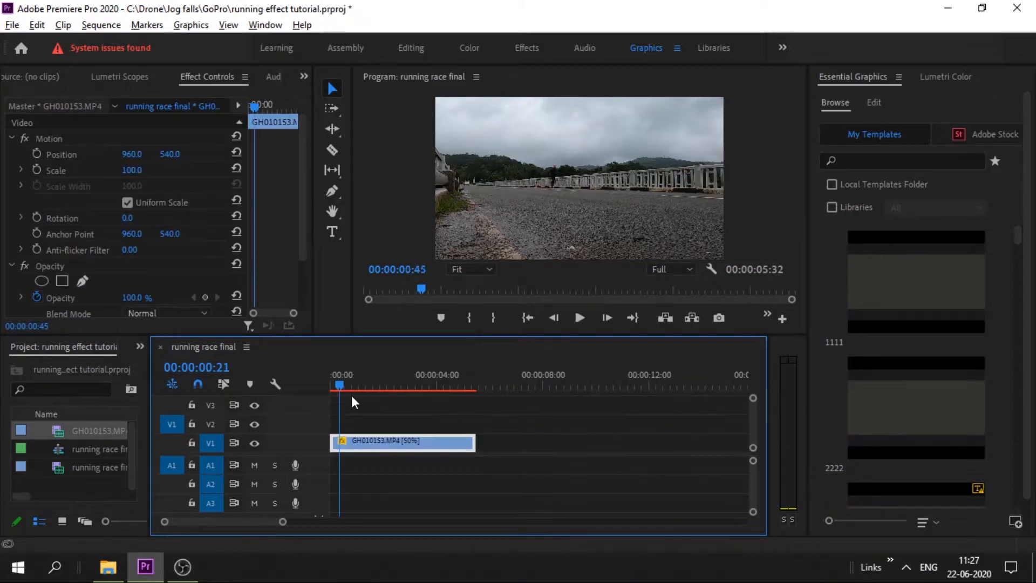
drag(351, 395, 402, 396)
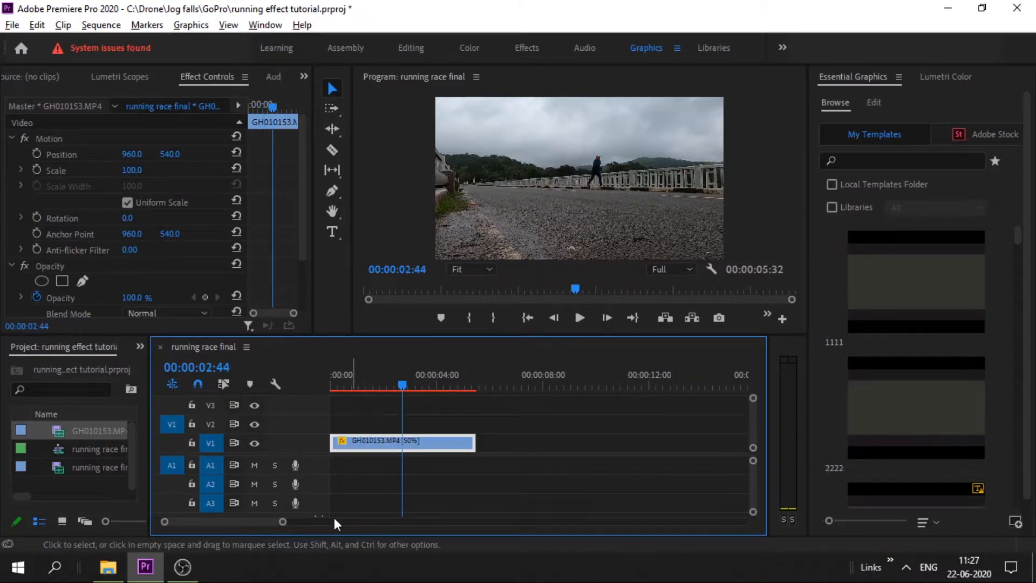
click(420, 389)
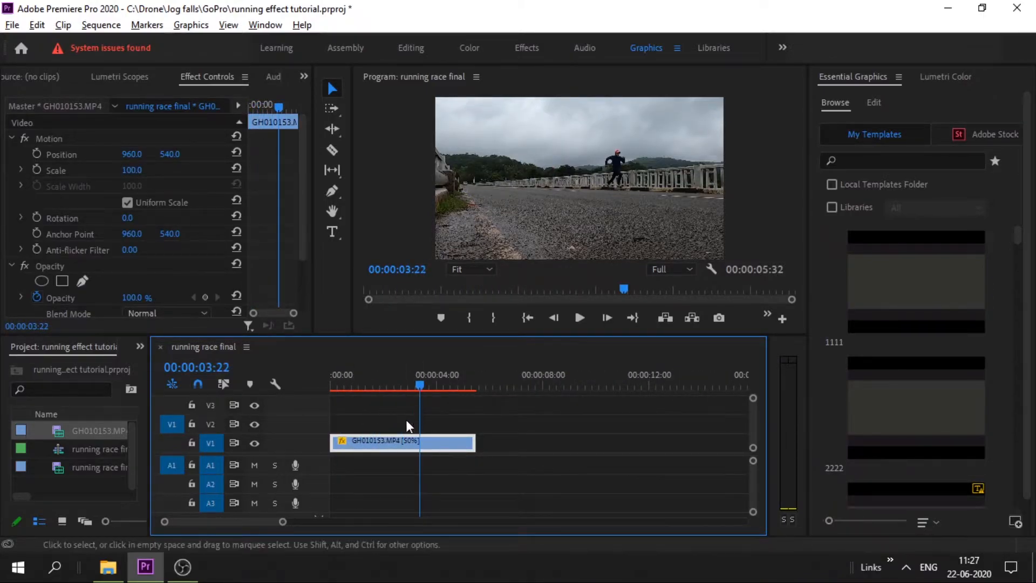
drag(283, 521, 264, 521)
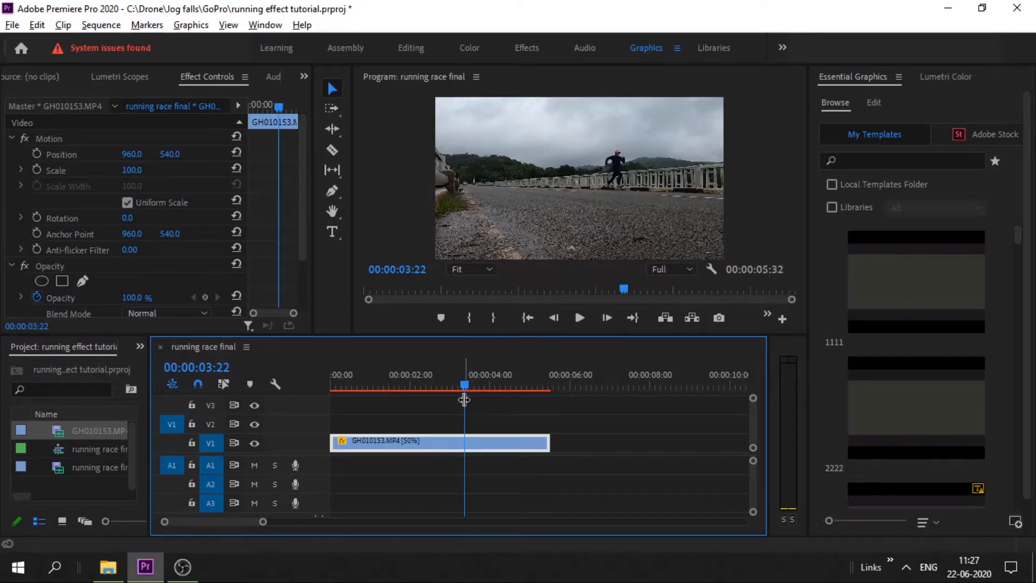
drag(263, 523, 225, 521)
click(333, 150)
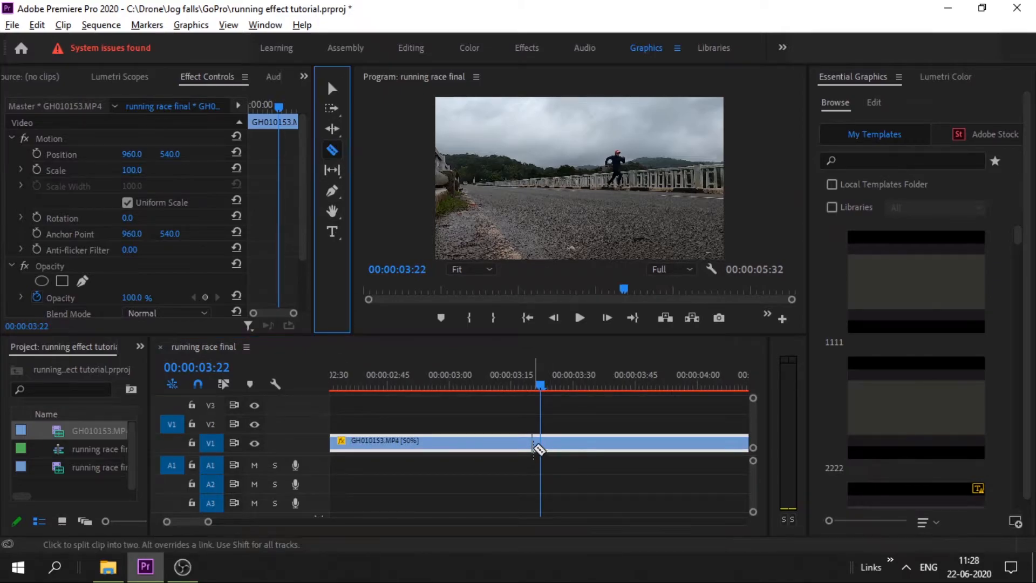
click(541, 443)
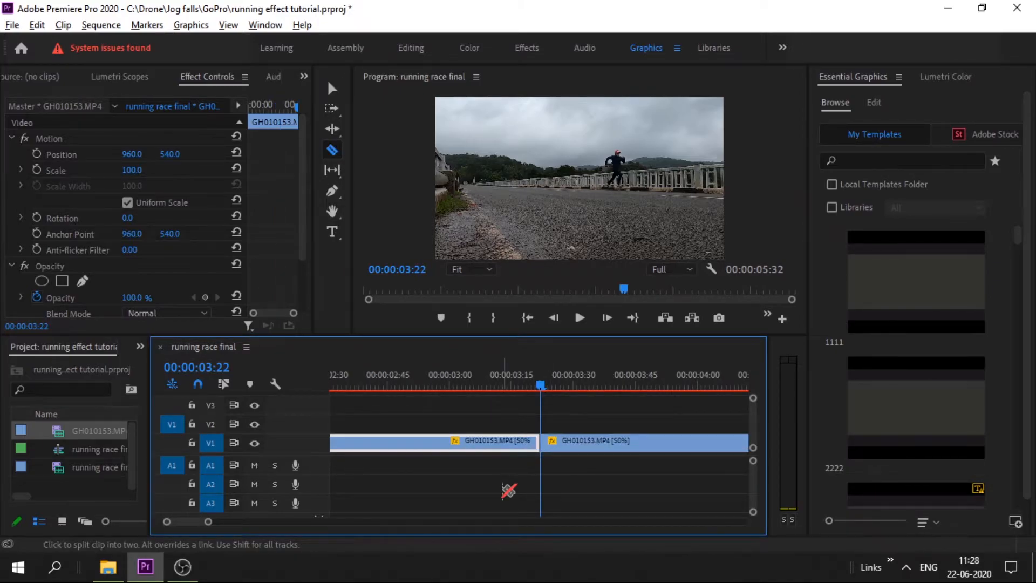
key(Right)
click(544, 442)
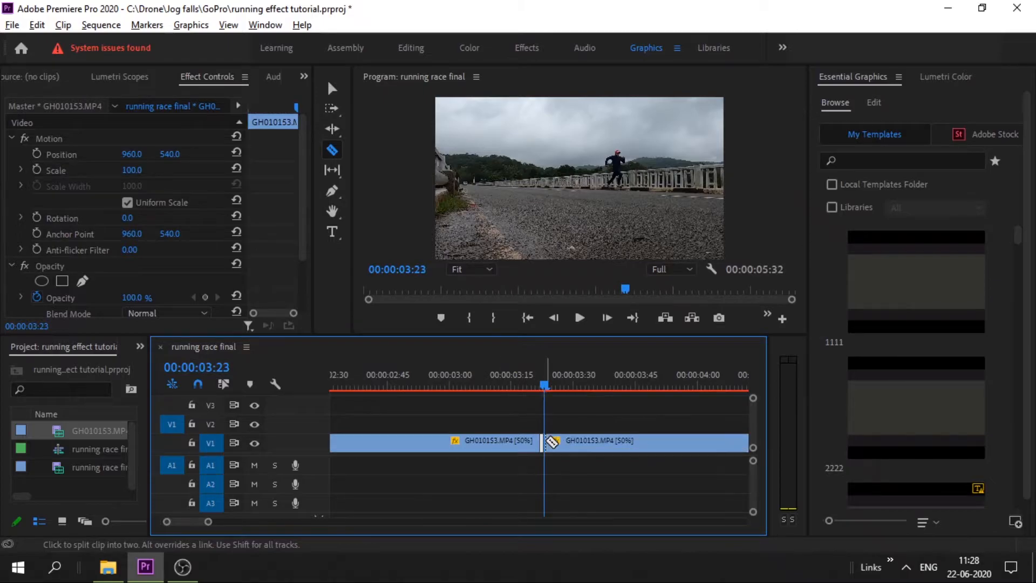
Add a free-draw opacity mask to the one-frame segment on V1, with the preview magnified to 200% on the runner
drag(213, 526, 190, 526)
click(331, 88)
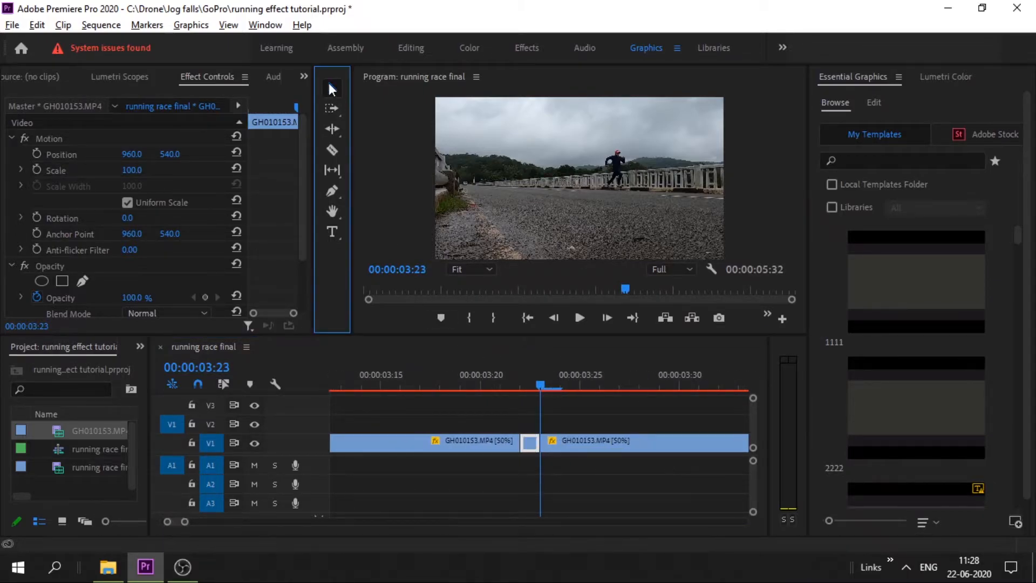
click(531, 446)
scroll(292, 277, down, 2)
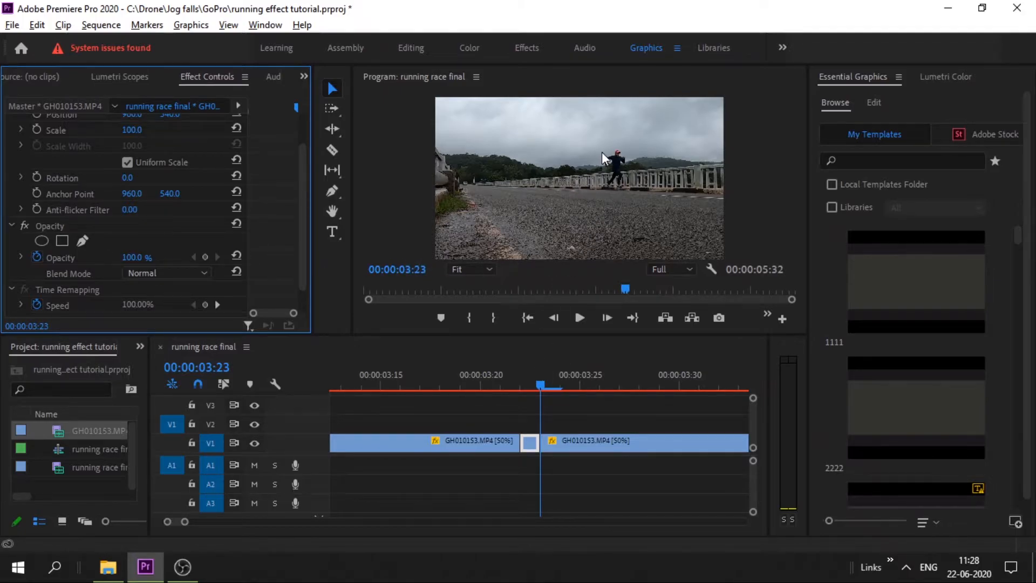
click(83, 240)
click(470, 269)
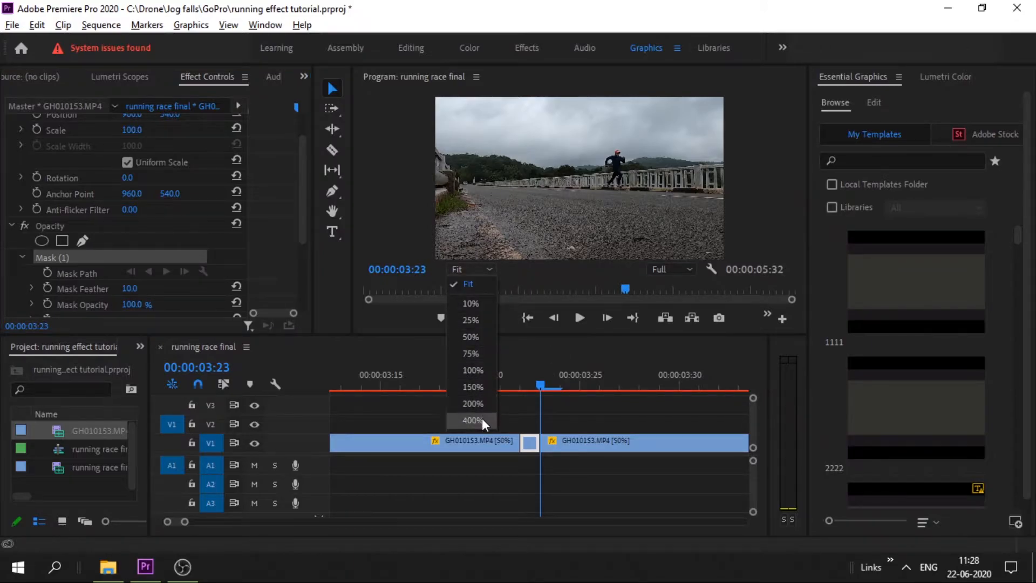
click(472, 404)
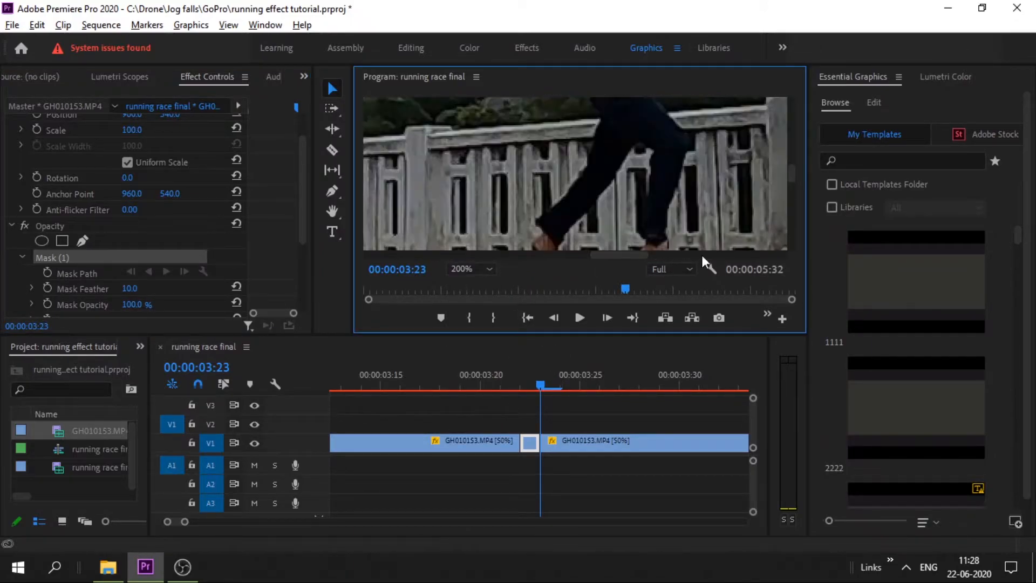
drag(792, 188, 793, 166)
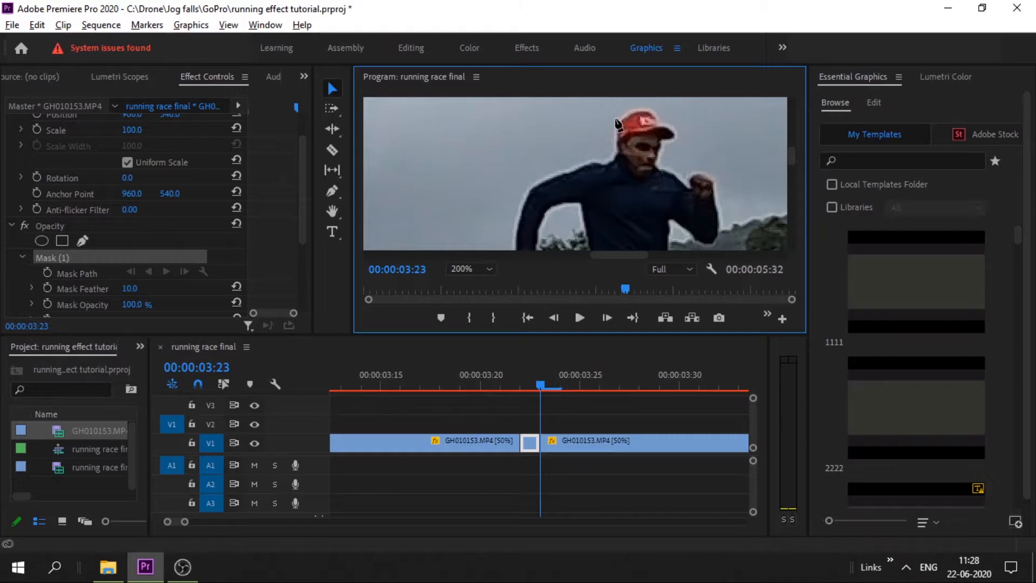
Draw a closed mask path around the runner's whole silhouette, including cap, arms, legs and feet, at 00:00:03:22
click(533, 382)
click(633, 112)
click(615, 123)
click(612, 153)
click(529, 183)
click(512, 232)
mouse_move(792, 157)
mouse_down()
mouse_move(792, 189)
mouse_move(791, 156)
mouse_up()
click(511, 185)
click(543, 187)
click(541, 144)
click(551, 120)
click(580, 114)
click(584, 175)
click(585, 174)
click(593, 197)
click(531, 189)
click(531, 225)
click(563, 177)
click(572, 158)
click(565, 137)
click(611, 182)
click(636, 138)
click(650, 149)
click(630, 207)
click(684, 219)
click(704, 188)
click(669, 171)
click(693, 133)
click(656, 194)
click(676, 121)
click(722, 215)
click(718, 149)
click(696, 127)
click(668, 128)
click(677, 132)
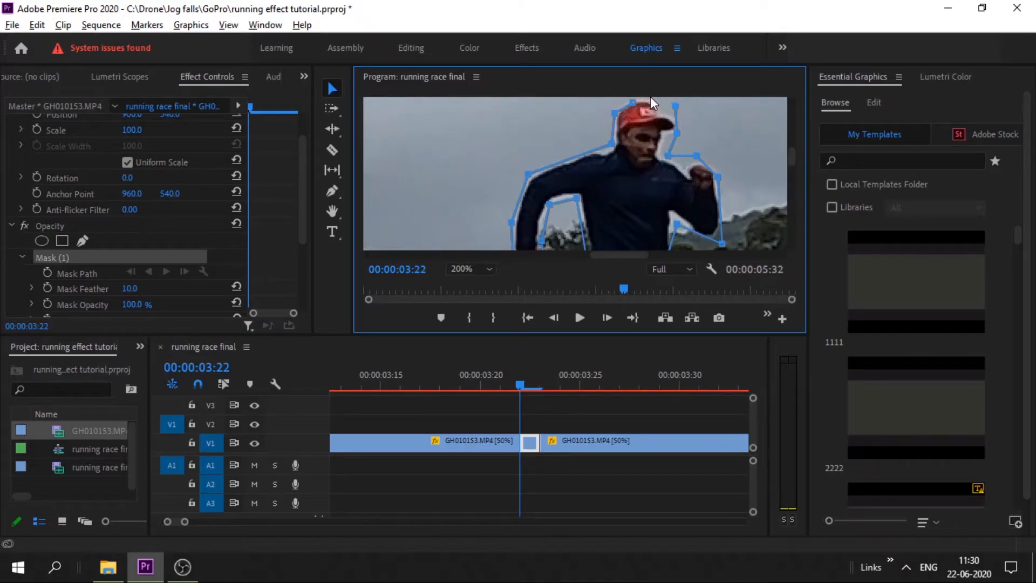
click(633, 101)
click(633, 102)
drag(791, 157, 809, 183)
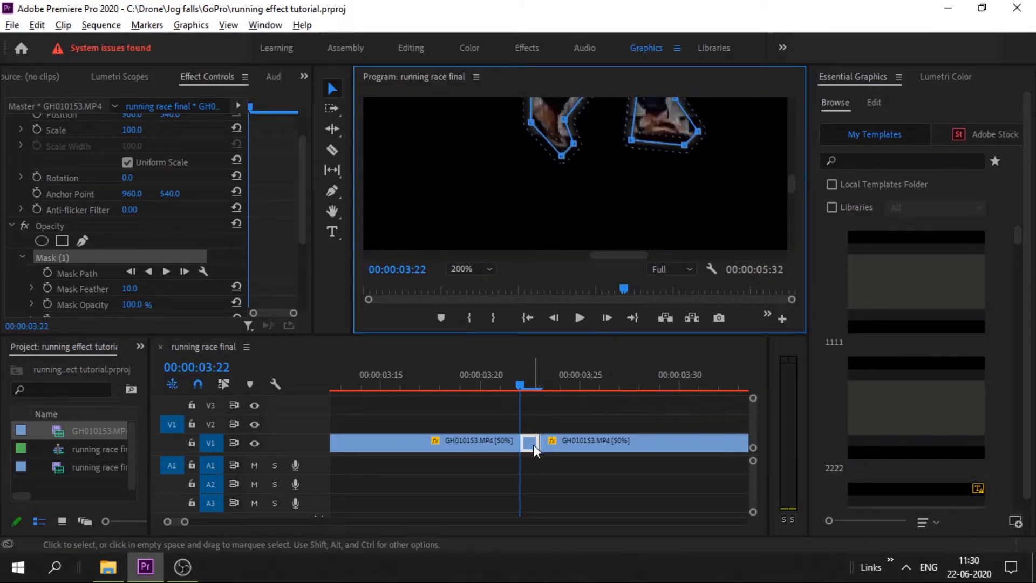
Duplicate the masked one-frame segment onto track V2 directly above and add a frame hold to the copy
drag(529, 442, 526, 432)
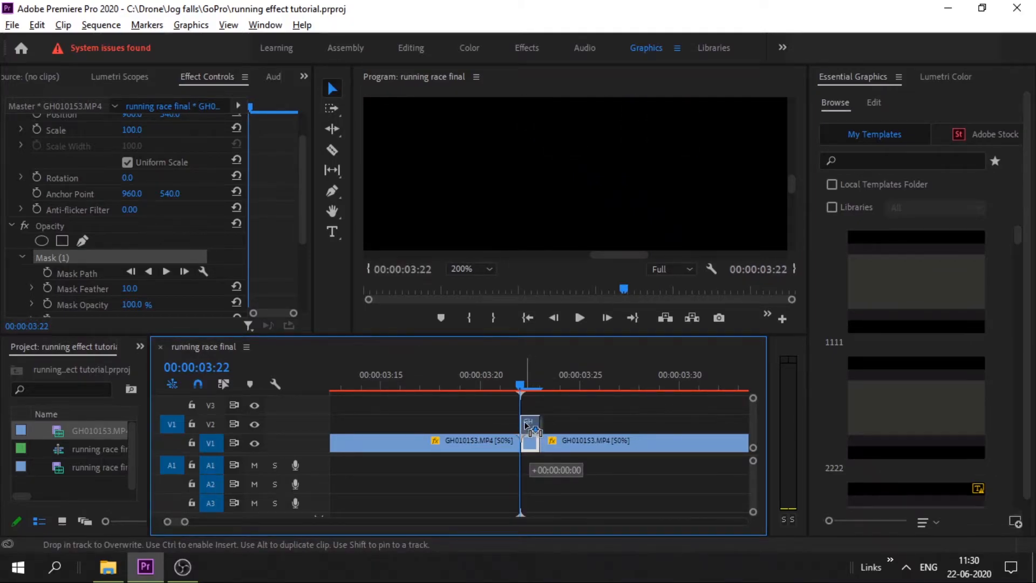
drag(526, 429, 528, 427)
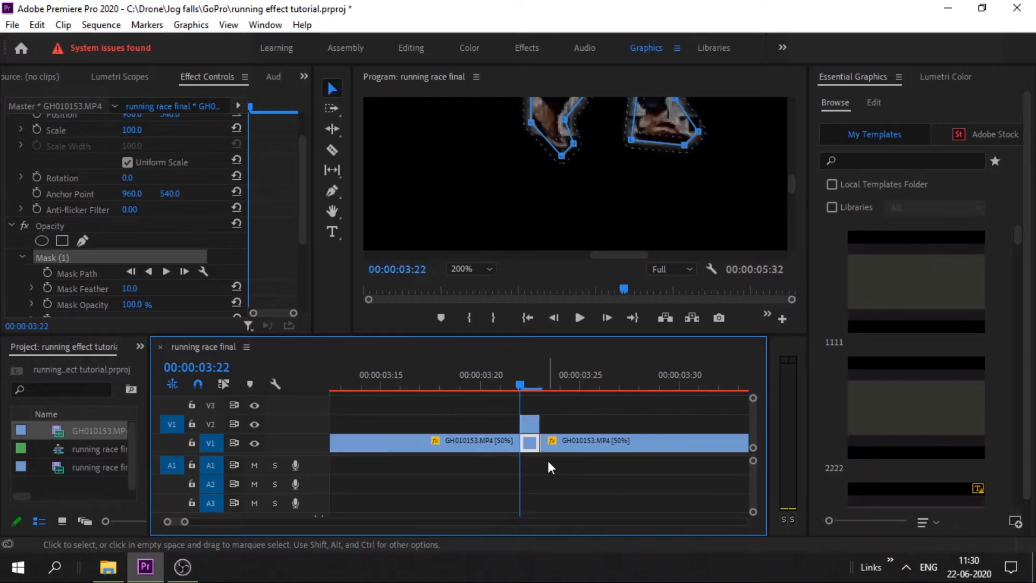
click(530, 428)
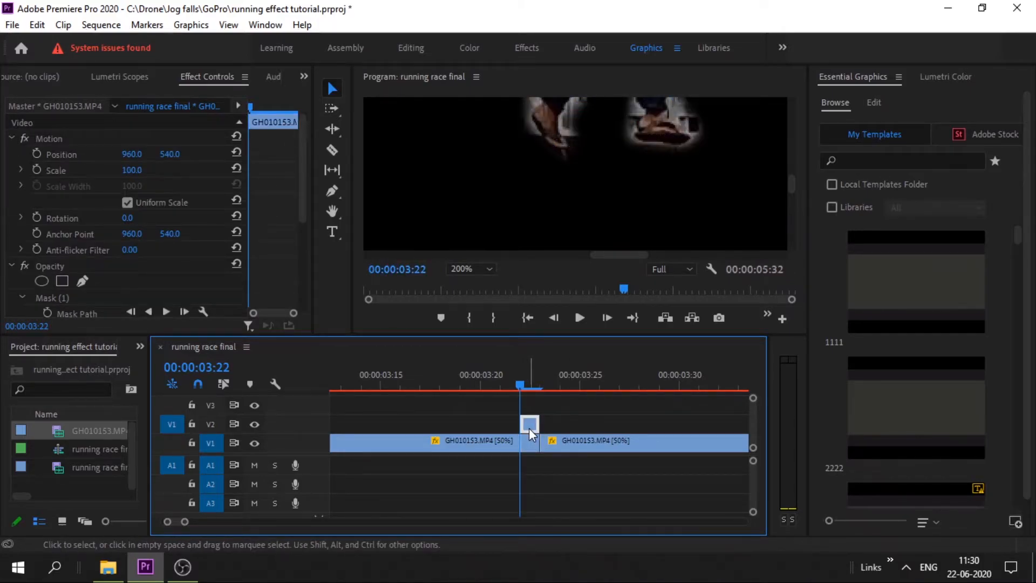
right_click(529, 429)
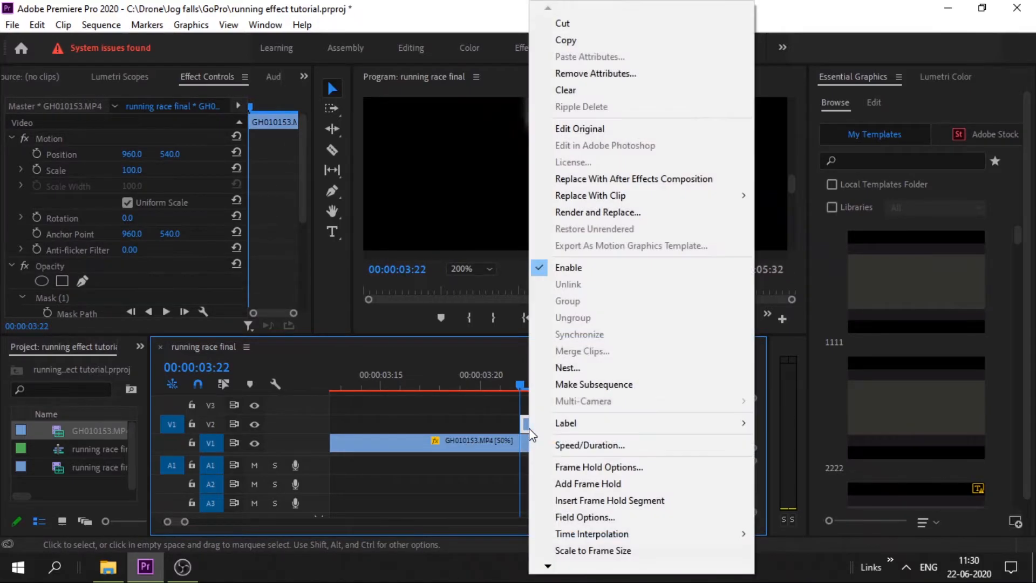
click(610, 485)
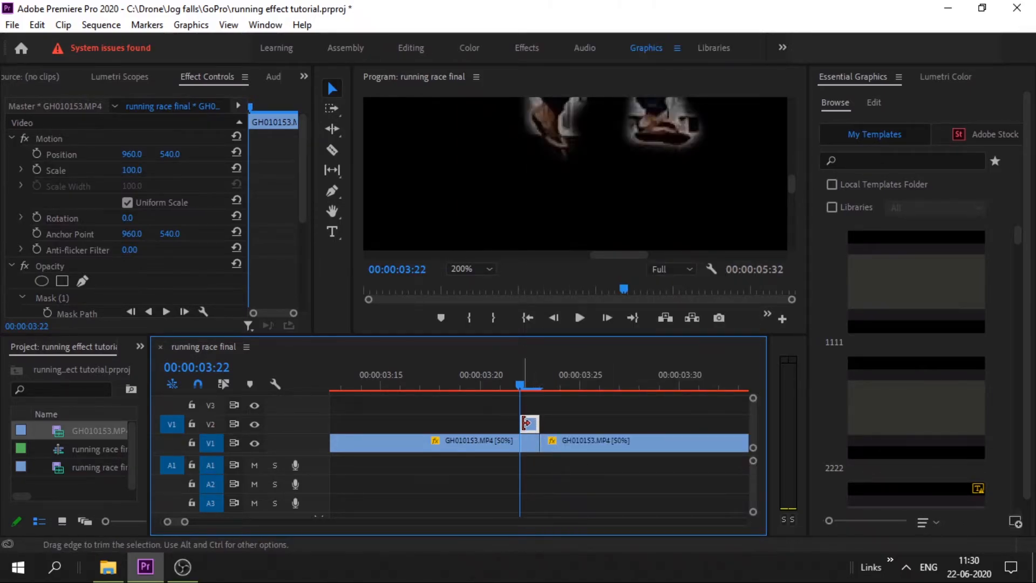
Extend the frozen masked copy on V2 backwards to the beginning of the sequence
drag(519, 424, 482, 423)
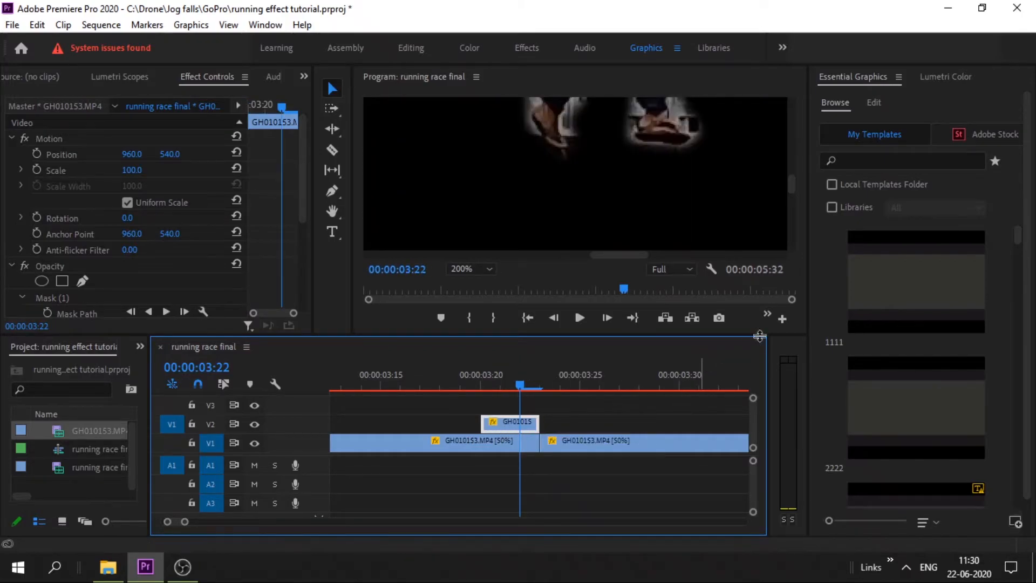
drag(794, 183, 795, 161)
drag(185, 522, 213, 521)
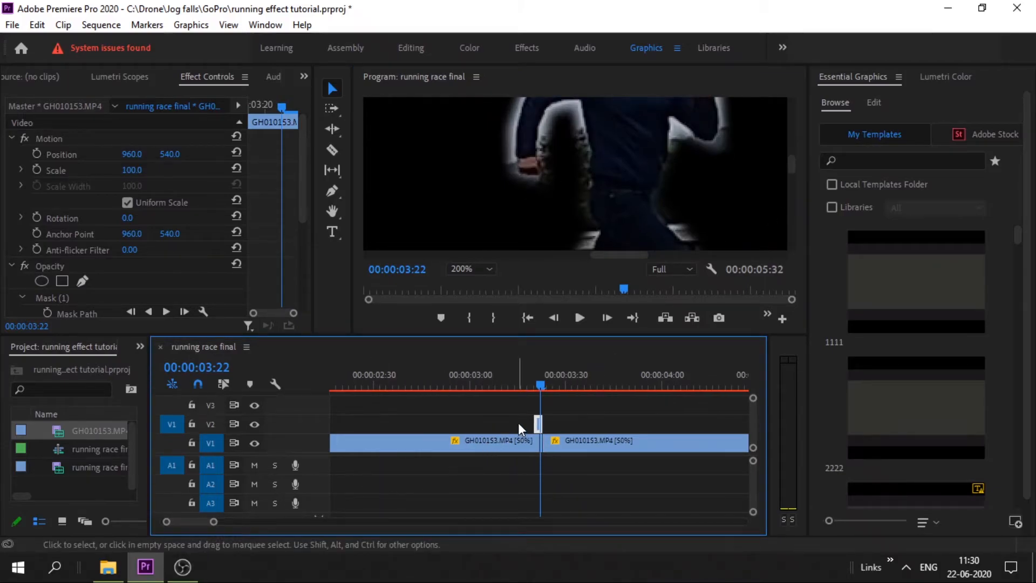
drag(535, 424, 240, 423)
drag(219, 524, 190, 518)
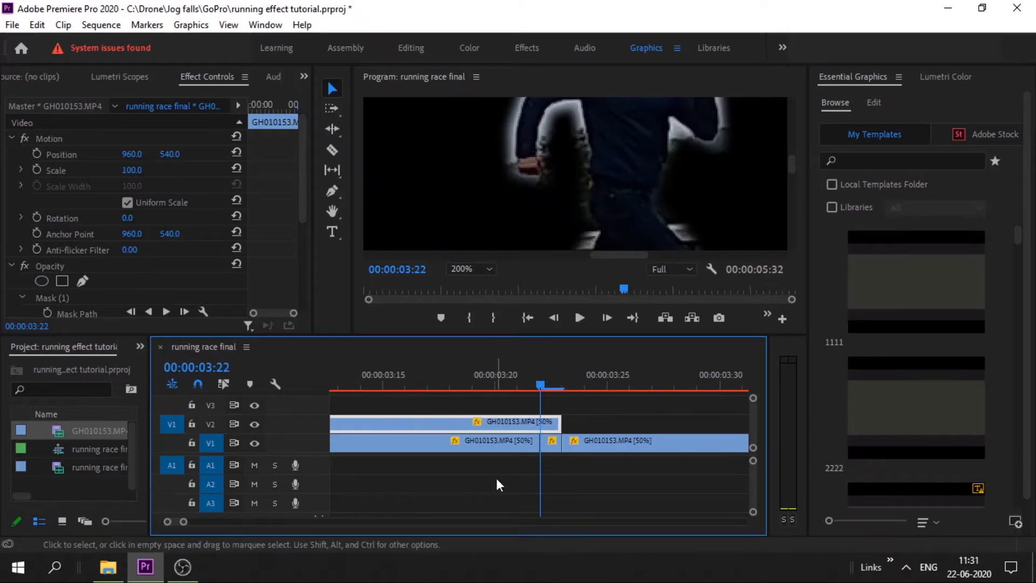
Delete the opacity mask from the original one-frame segment on V1
click(549, 449)
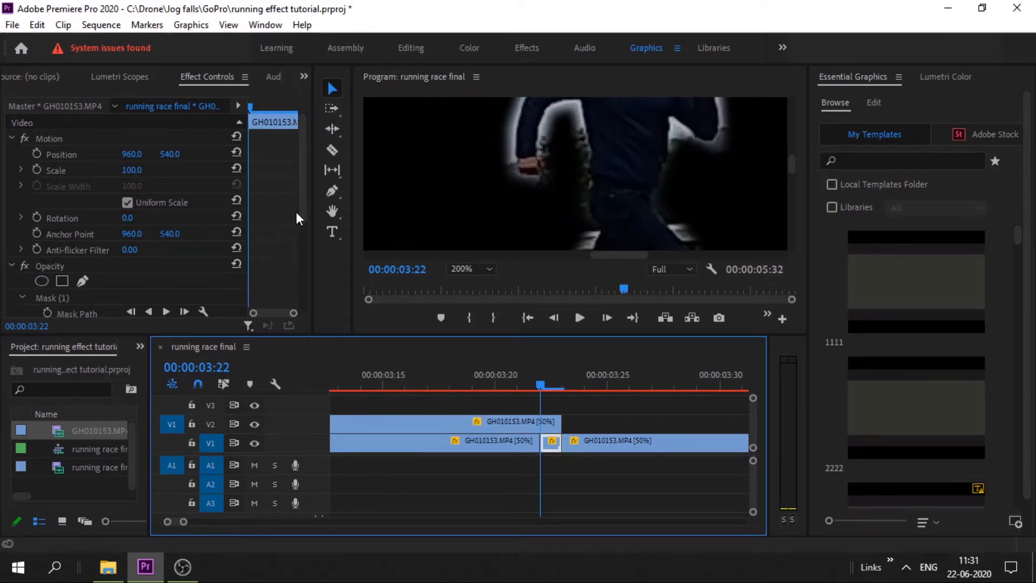
click(303, 226)
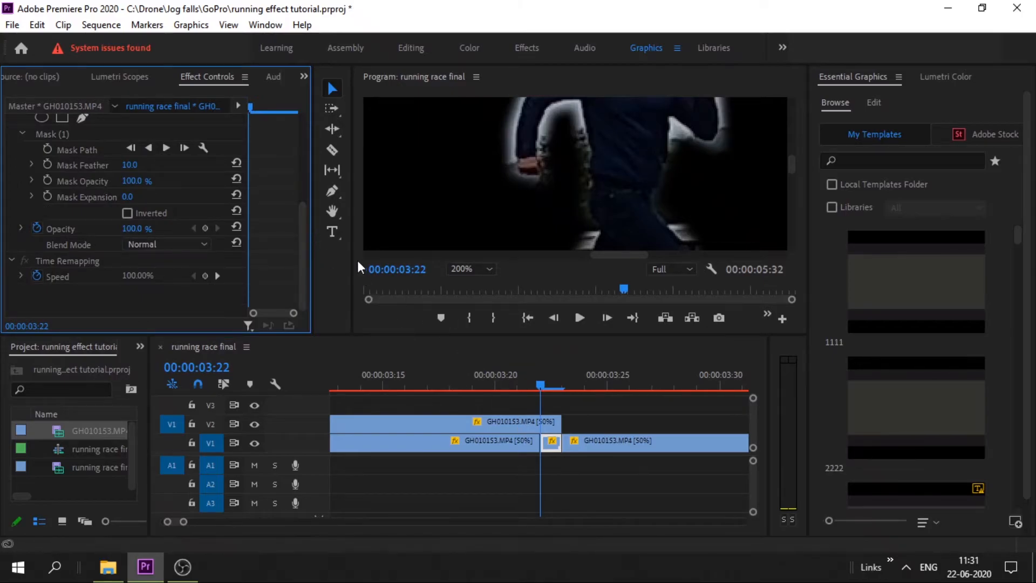
scroll(123, 224, up, 3)
click(123, 223)
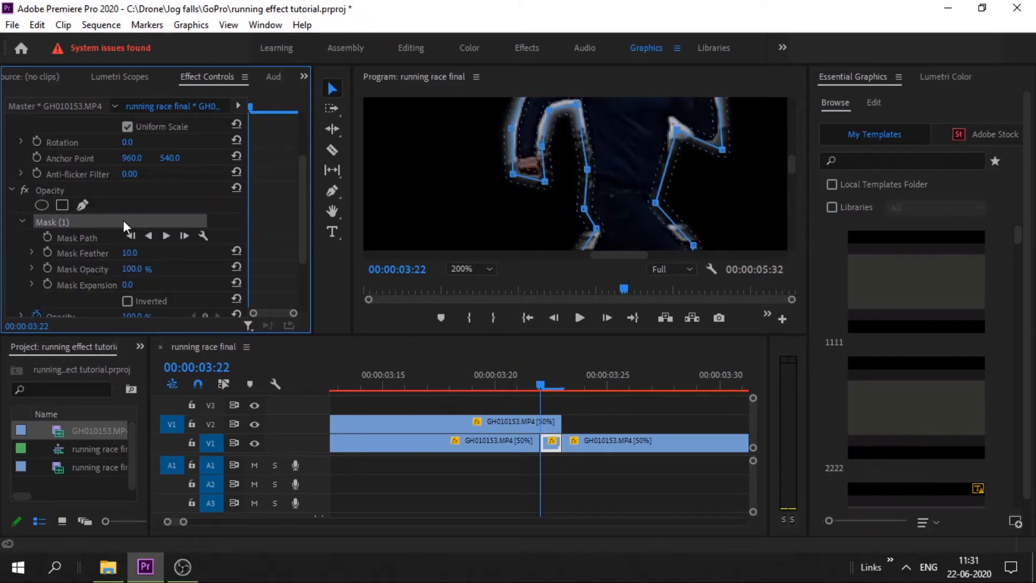
key(Delete)
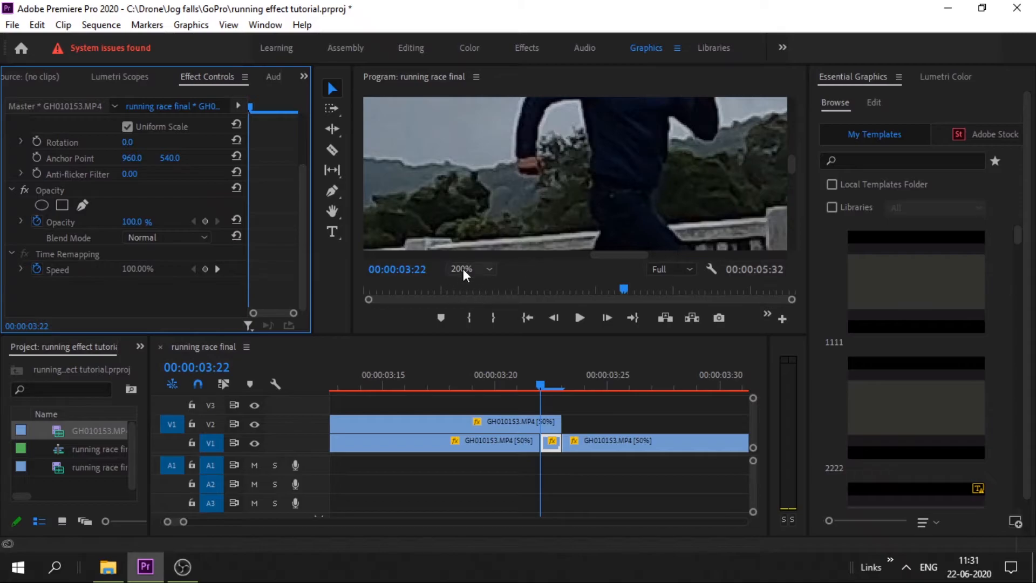
Fit the whole frame in the preview, play the sequence from its start to check the frozen runner, and save the project
click(463, 270)
click(463, 282)
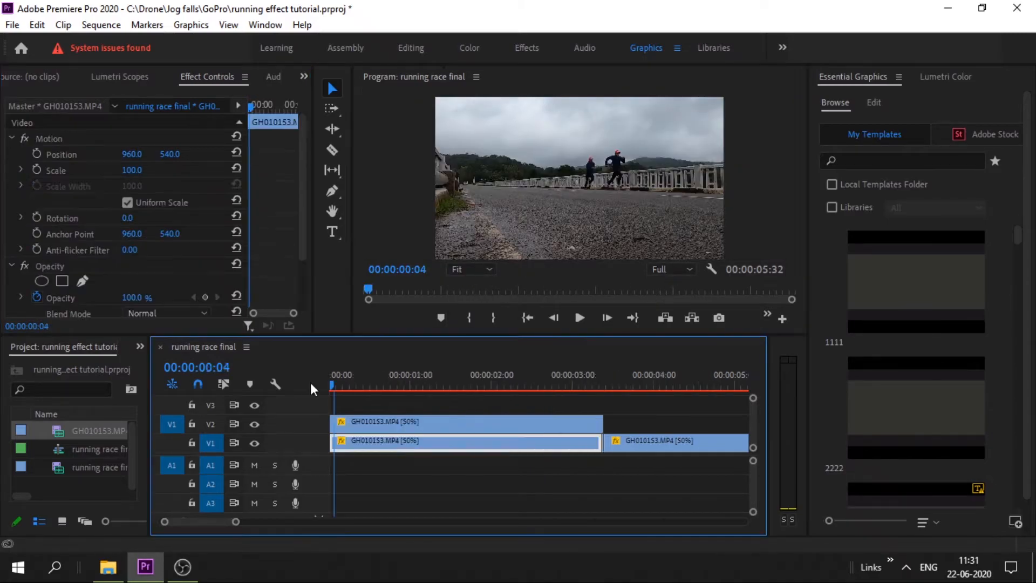
click(580, 318)
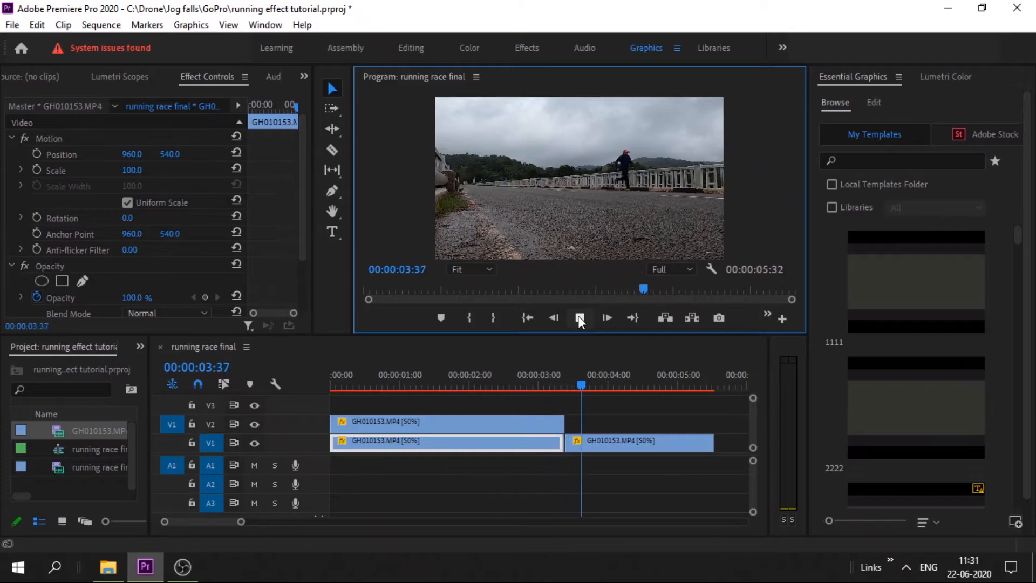
click(579, 317)
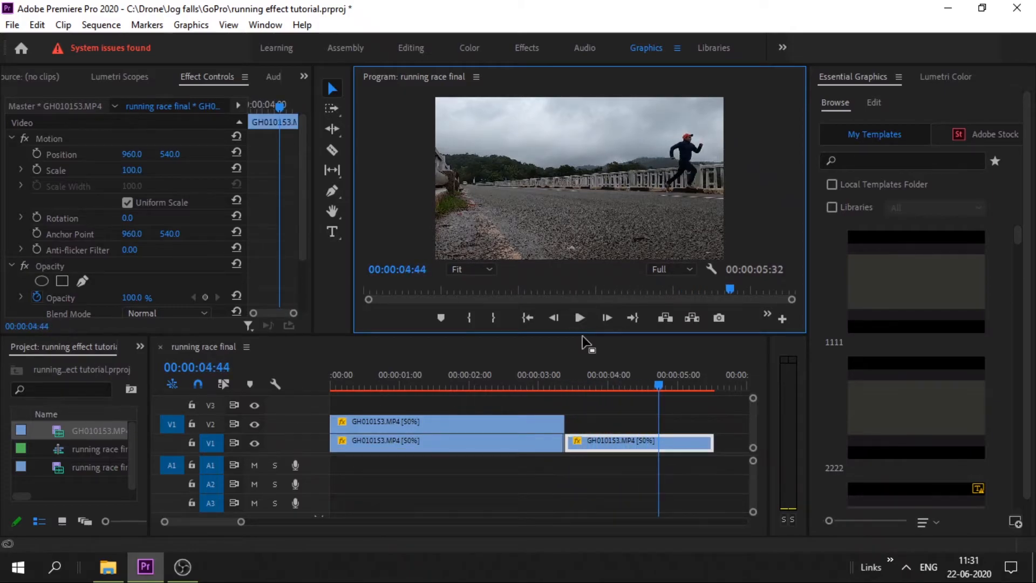
key(ctrl+s)
drag(654, 387, 434, 419)
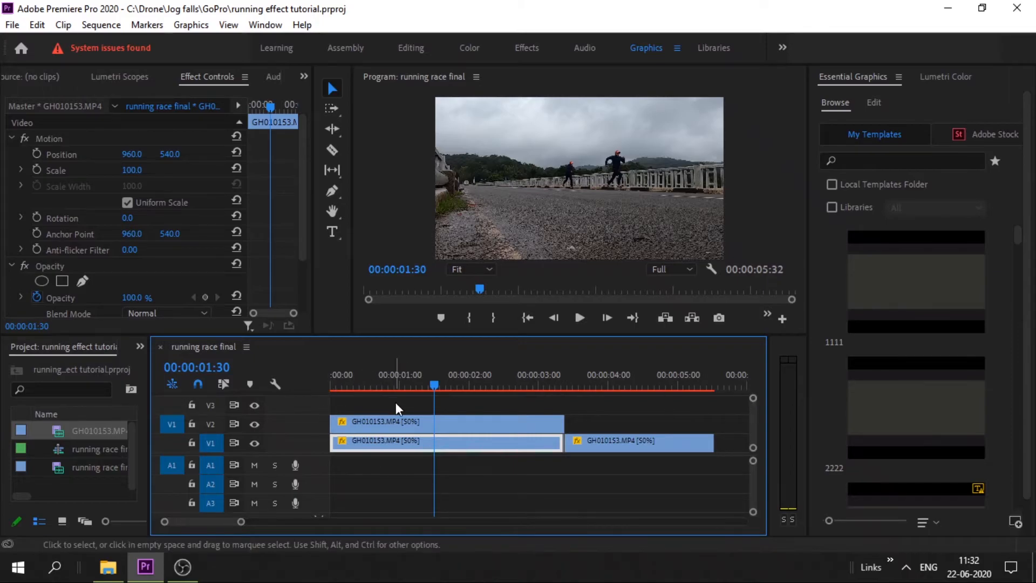
right_click(300, 404)
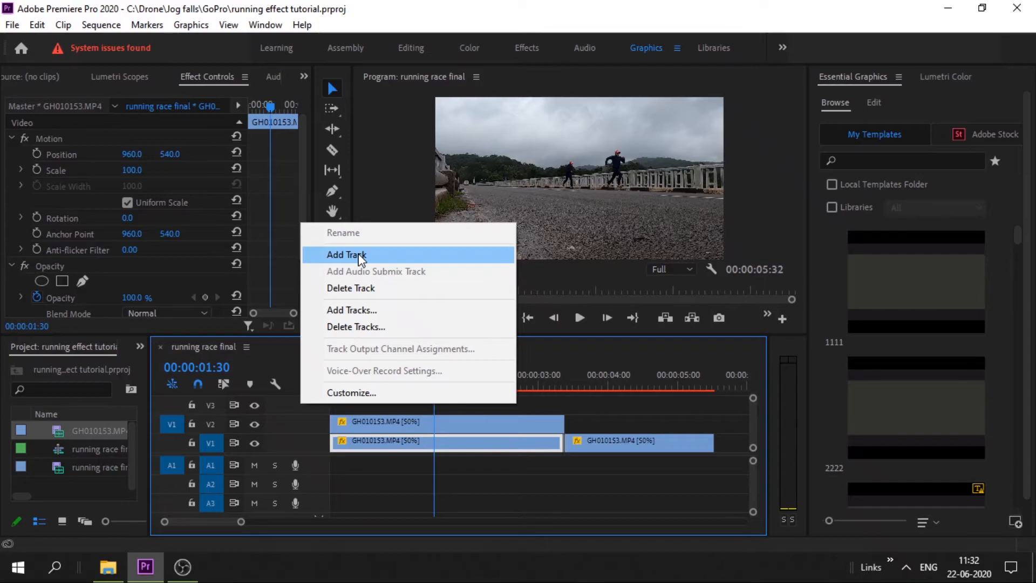
click(602, 408)
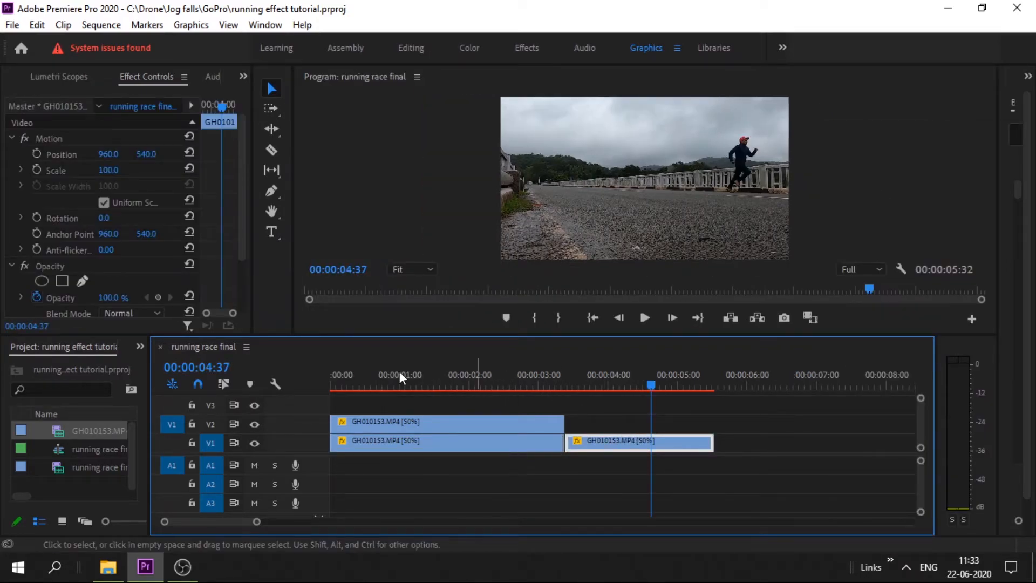
Split the V1 clip at 00:00:04:37 and 00:00:04:38 to isolate a one-frame segment, with the playhead back at 00:00:04:37
click(272, 150)
click(653, 445)
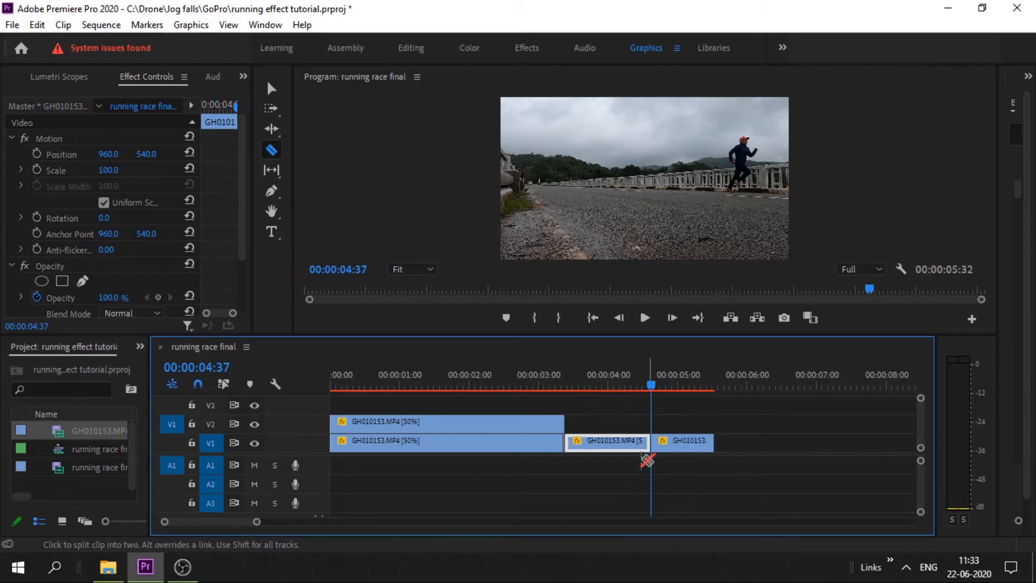
key(equal)
key(equal)
key(equal)
key(equal)
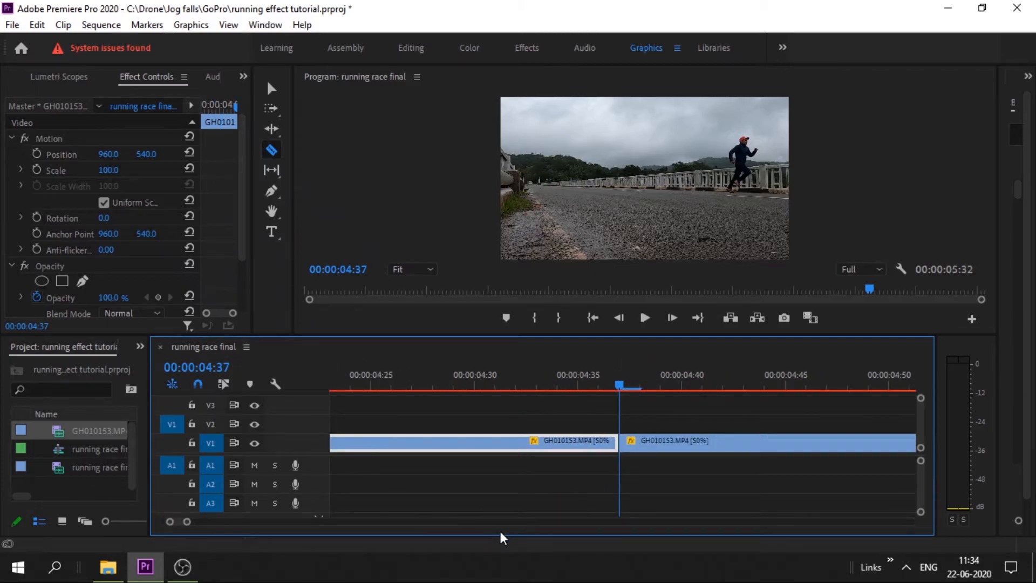
key(Right)
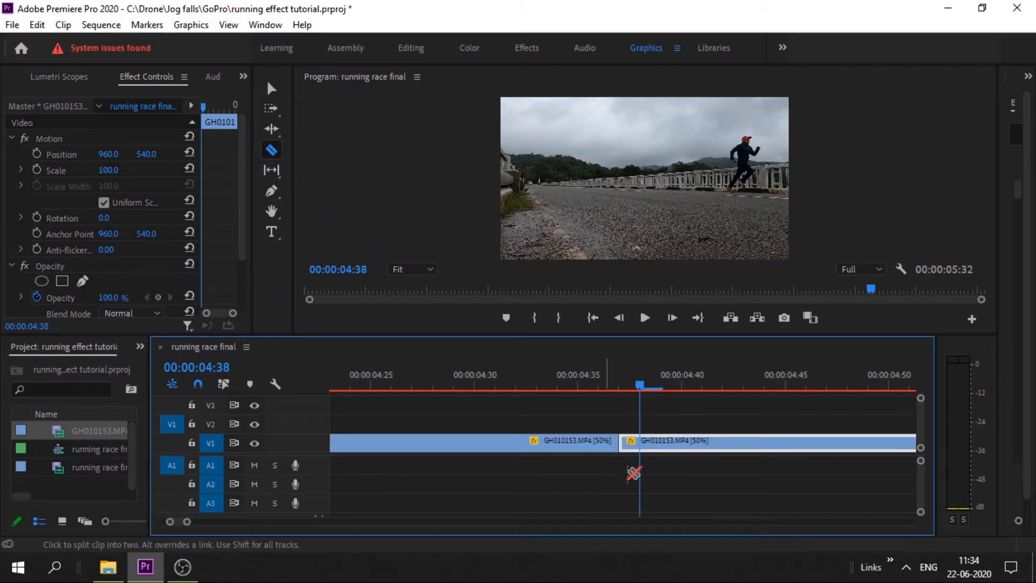
click(642, 444)
click(621, 386)
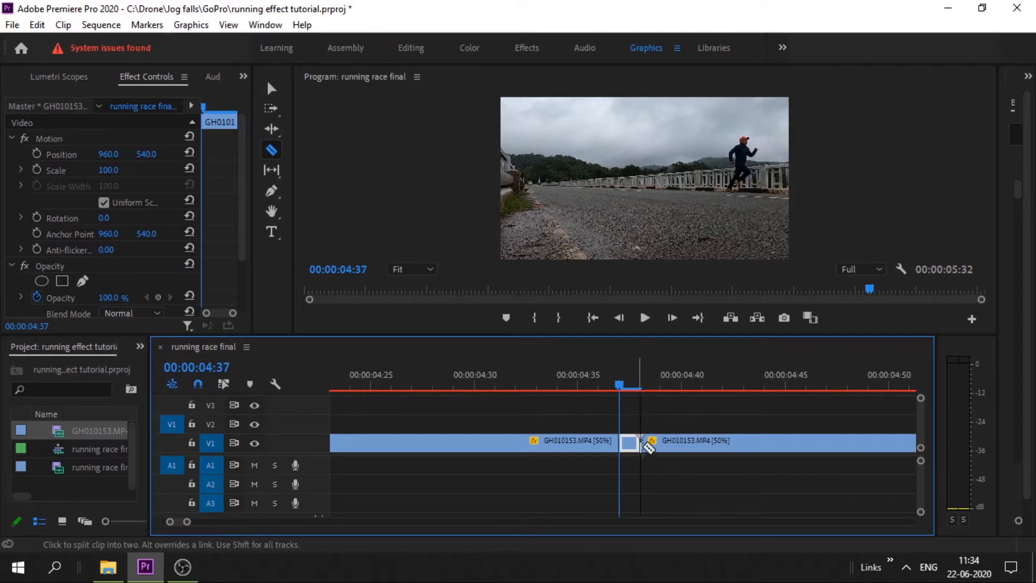
click(272, 88)
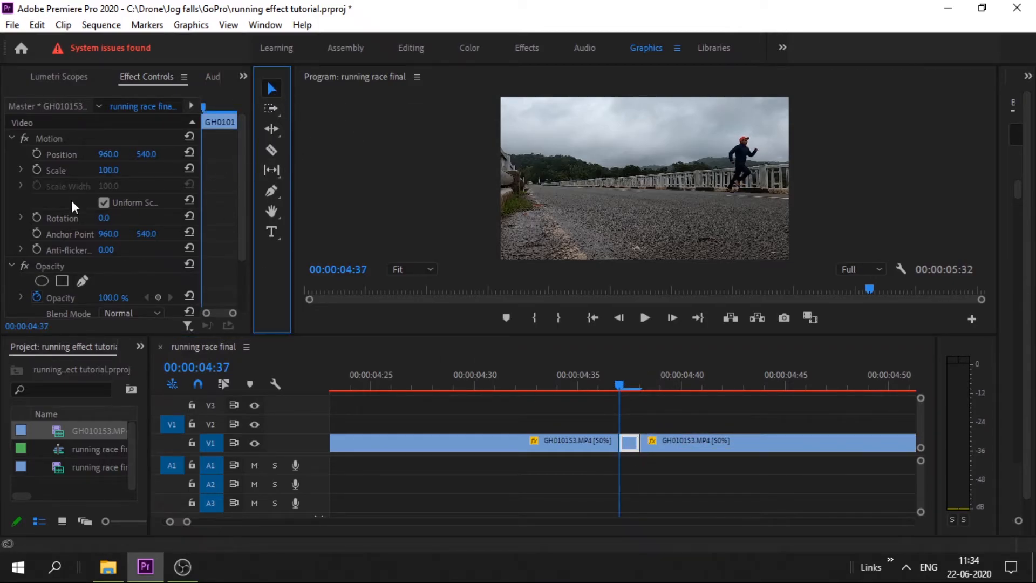
Draw a closed opacity mask path around the runner's whole silhouette on the one-frame V1 segment at 00:00:04:37
click(80, 281)
click(412, 268)
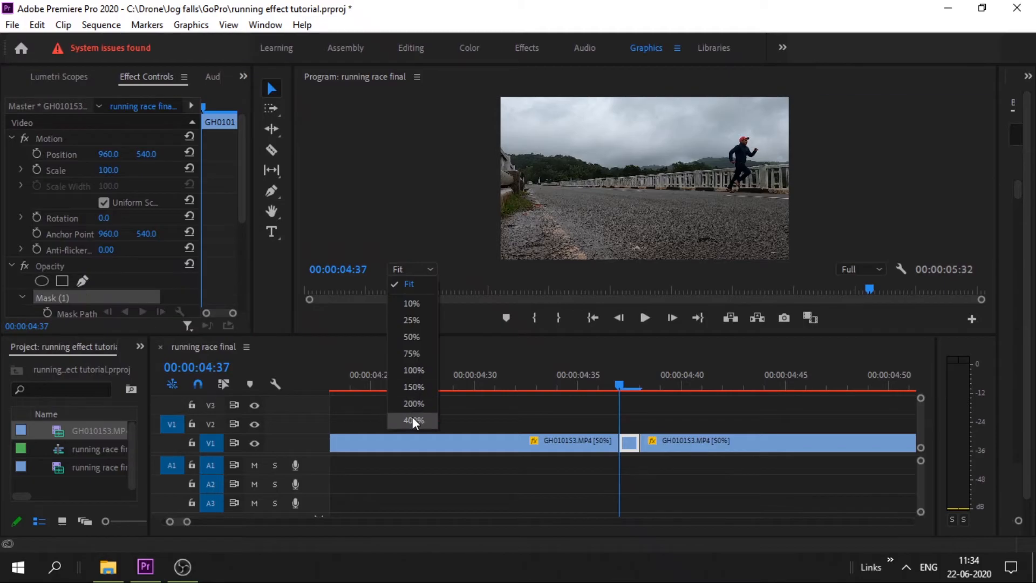
click(414, 403)
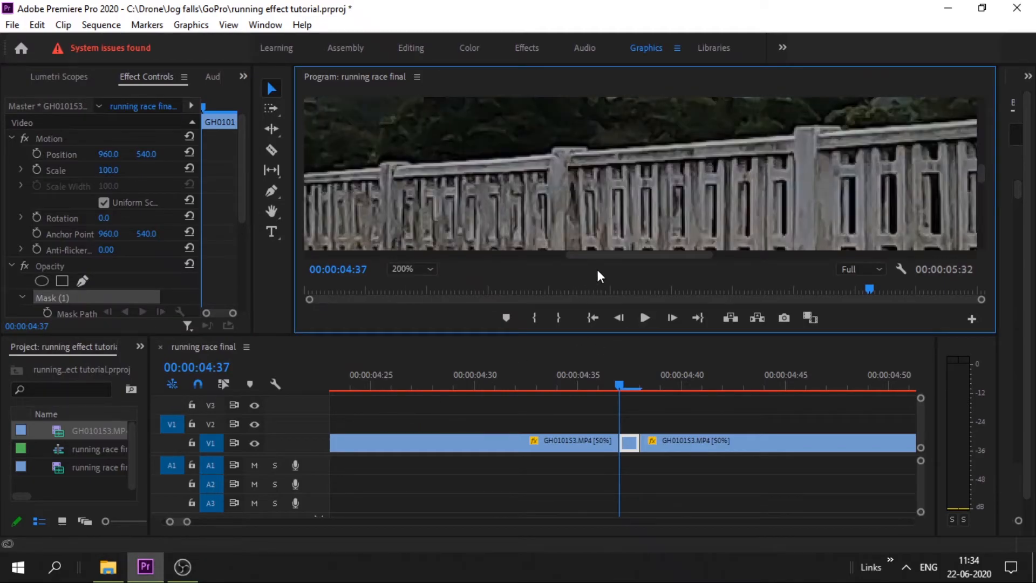
drag(597, 259, 783, 254)
mouse_move(983, 182)
mouse_down()
mouse_move(983, 136)
mouse_move(992, 144)
mouse_move(981, 150)
mouse_move(986, 176)
mouse_move(981, 145)
mouse_up()
click(774, 152)
click(753, 182)
click(757, 213)
click(685, 166)
click(636, 229)
click(665, 208)
click(613, 204)
click(636, 240)
click(711, 240)
click(773, 194)
click(893, 143)
click(826, 191)
click(840, 121)
click(895, 125)
click(959, 130)
click(915, 206)
click(870, 125)
click(837, 107)
click(773, 116)
Duplicate the masked one-frame segment onto track V3 directly above and add a frame hold to the copy
alt+click(630, 443)
drag(630, 445, 633, 419)
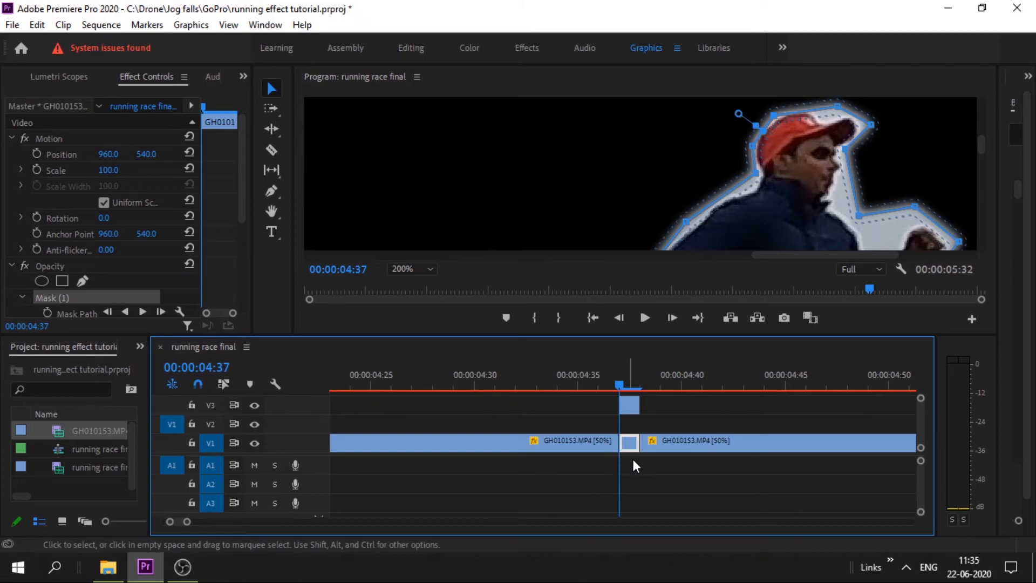
click(627, 406)
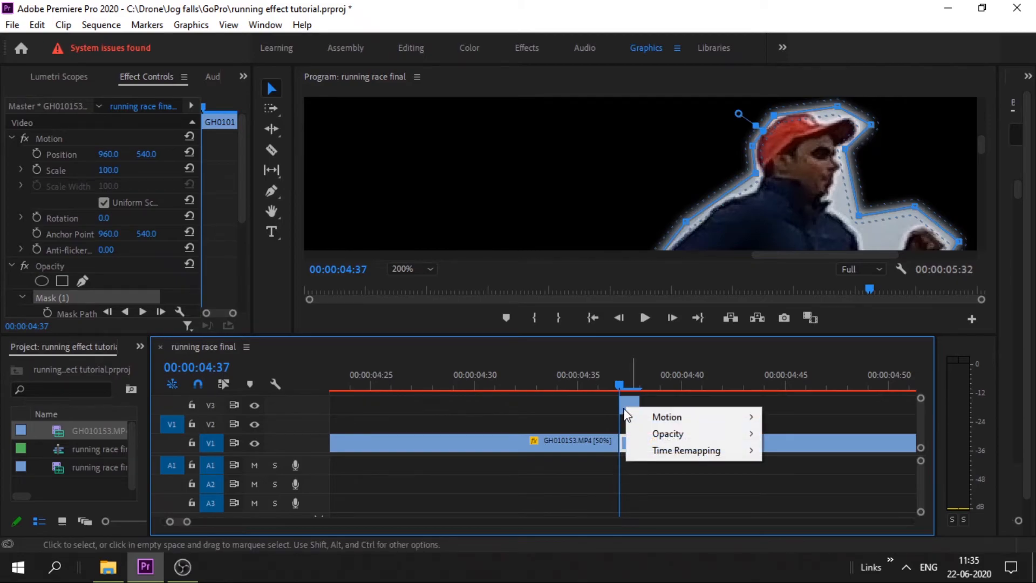
right_click(625, 408)
right_click(630, 399)
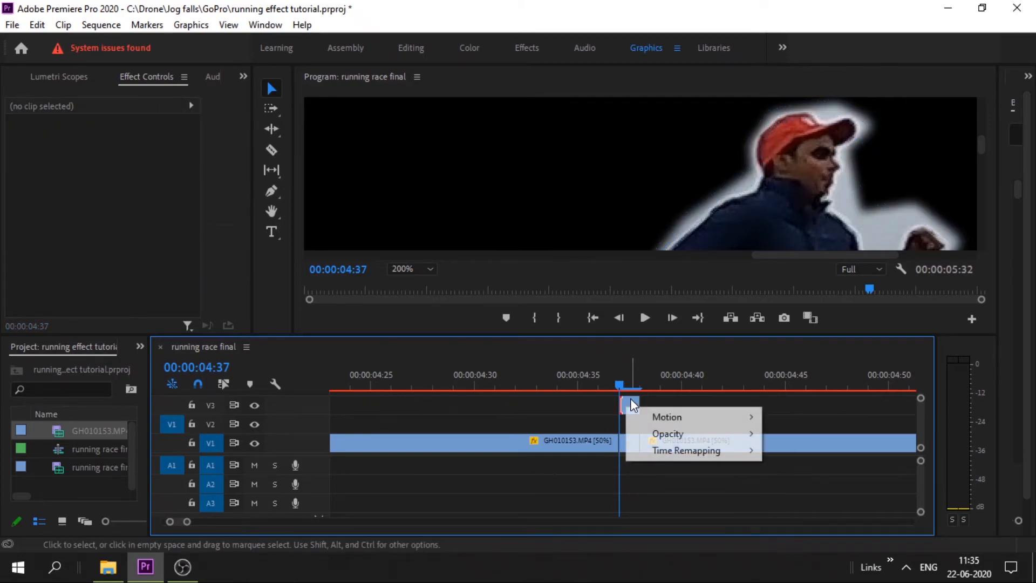
right_click(633, 400)
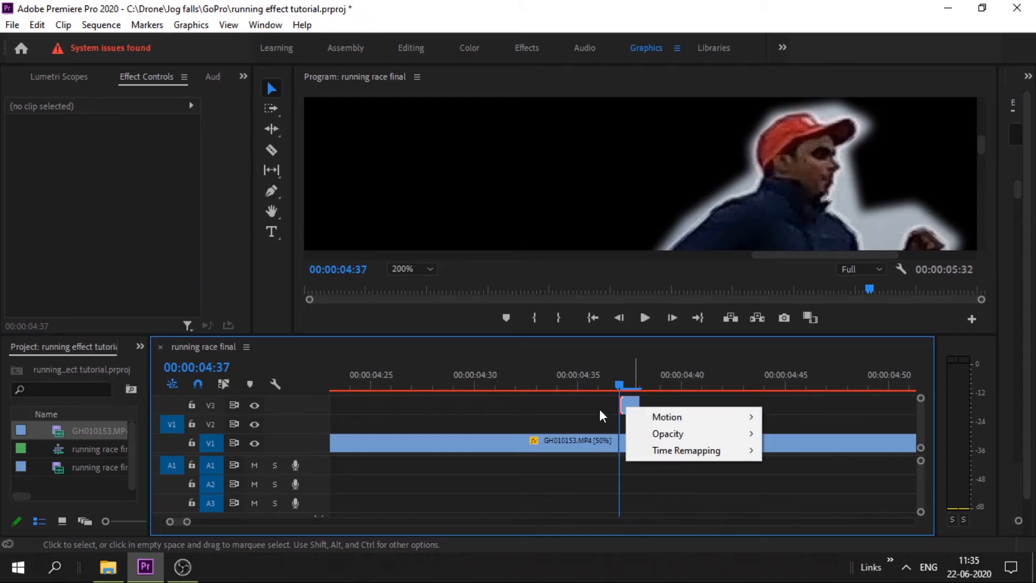
right_click(628, 410)
click(671, 481)
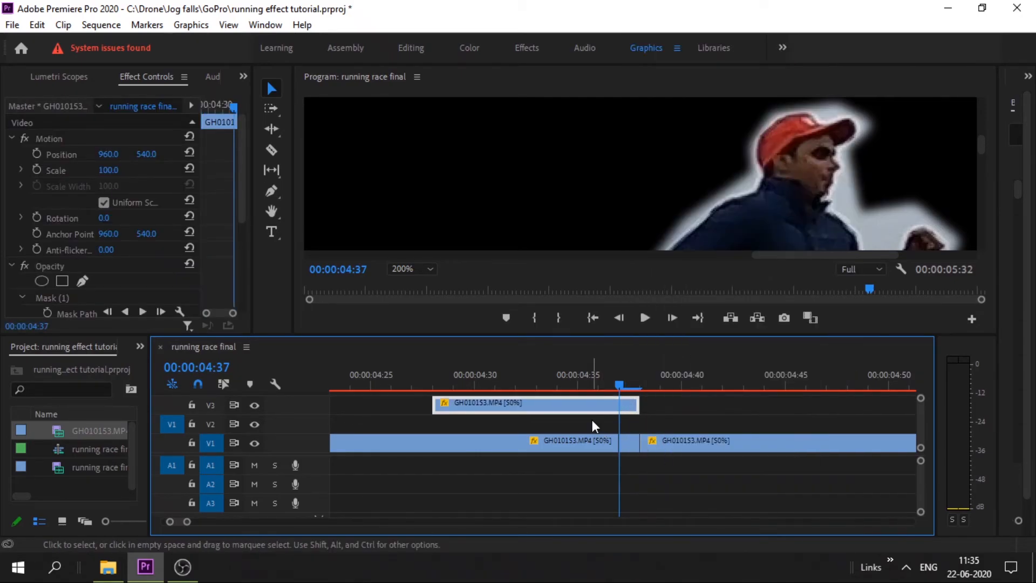
Extend the frozen masked copy on V3 backwards to the beginning of the sequence
drag(188, 522, 262, 521)
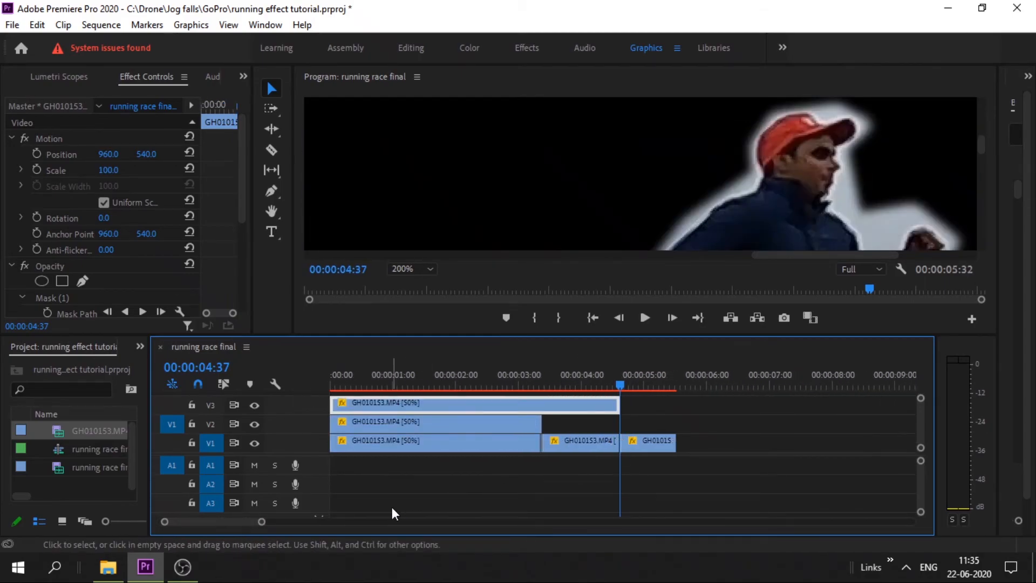
Delete the opacity mask from the one-frame V1 segment at 00:00:04:37, fit the whole frame in the preview and save the project
drag(262, 526, 188, 522)
click(629, 442)
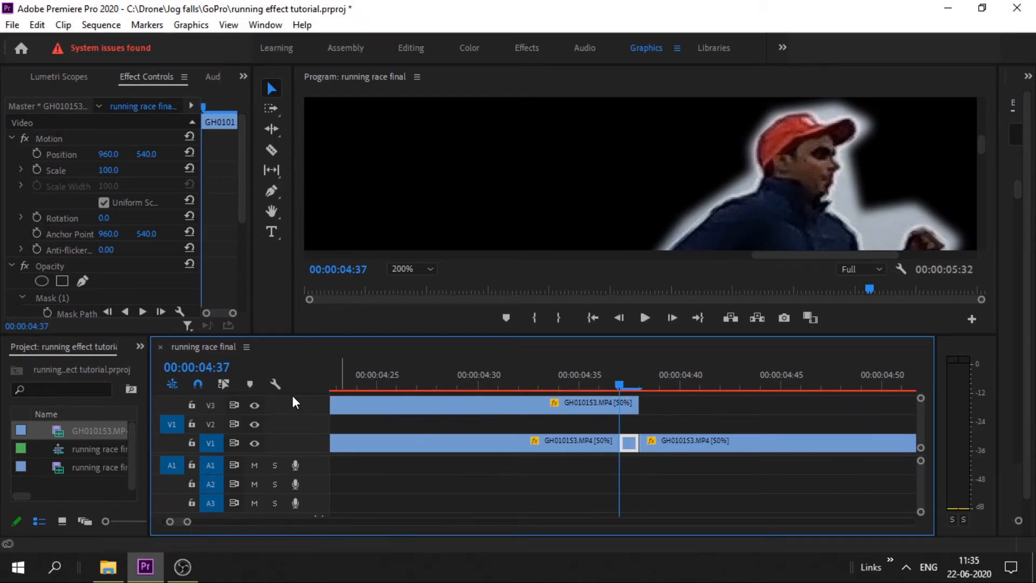
click(409, 269)
click(420, 285)
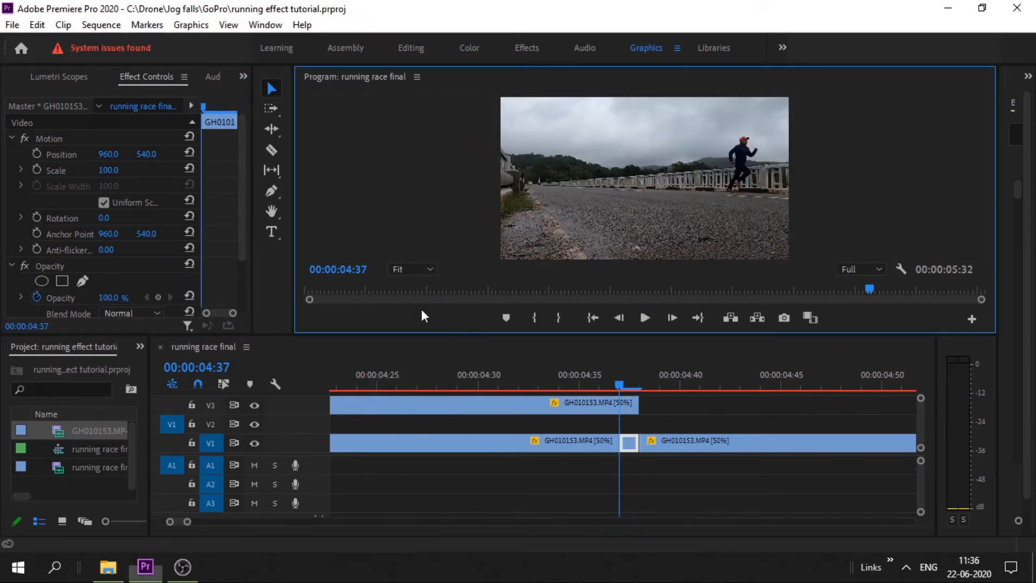
Play the sequence from its beginning to check the effect with both frozen runners
drag(187, 522, 276, 521)
click(331, 385)
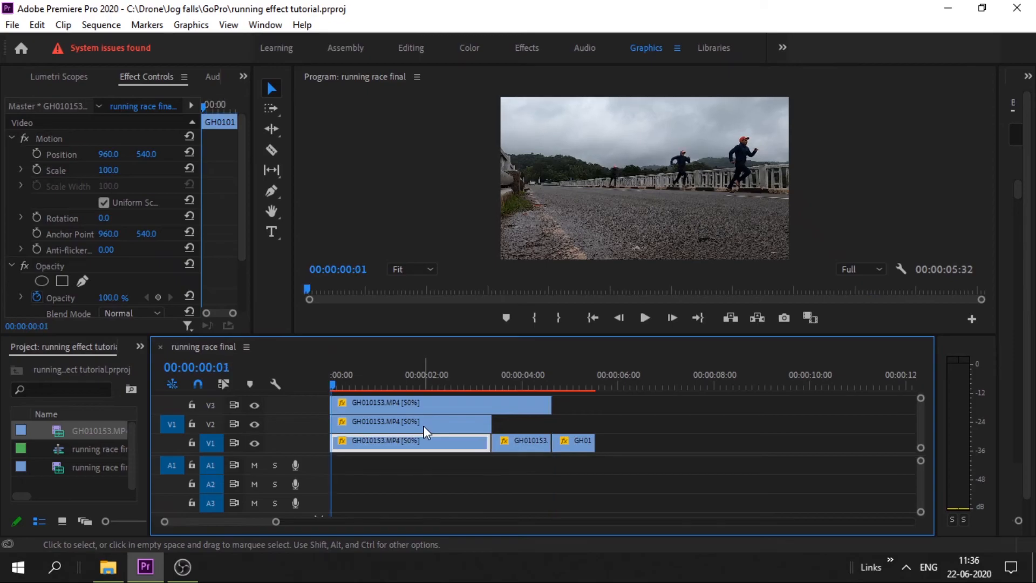
click(646, 318)
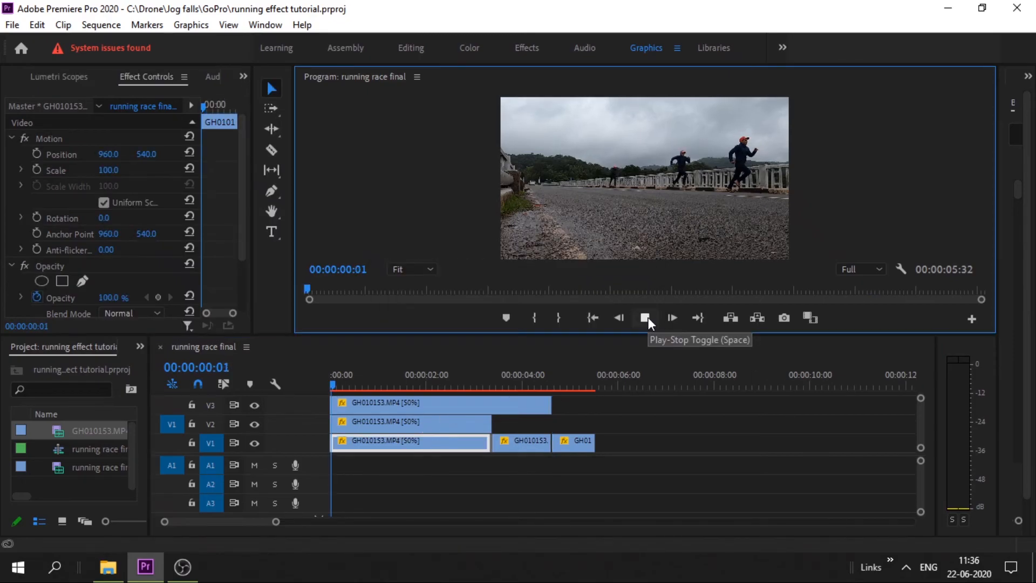